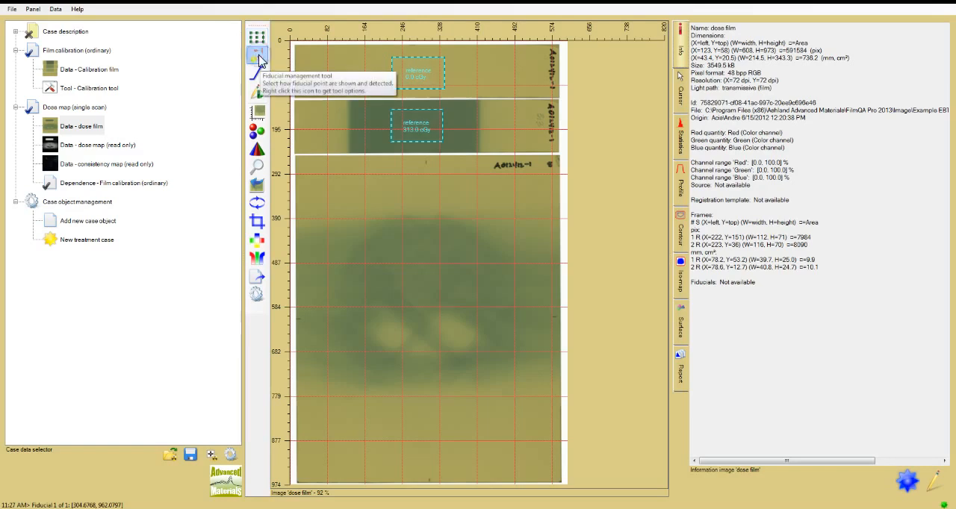
- Place fiducials on the large dose film's edge marks: horizontal points at the left and right edges, vertical points at the upper and lower edges
right_click(264, 62)
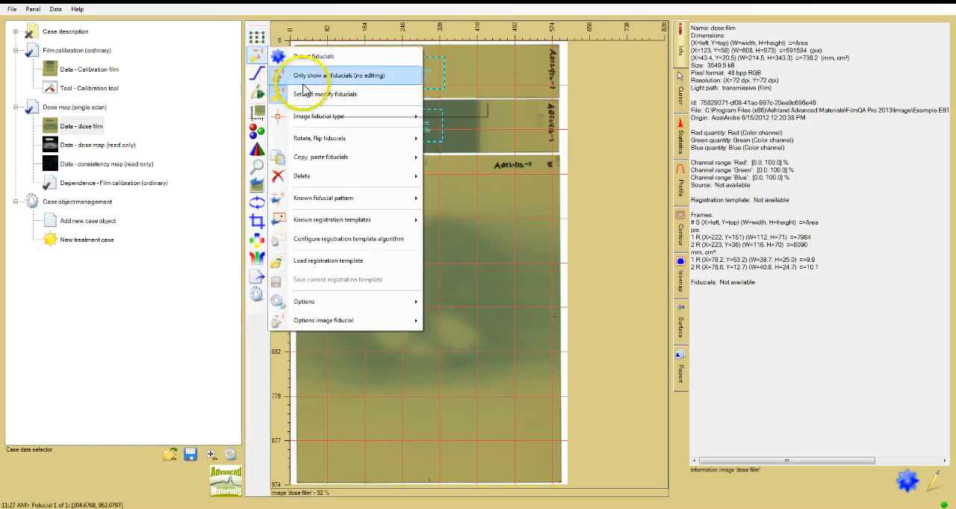
mouse_move(278, 118)
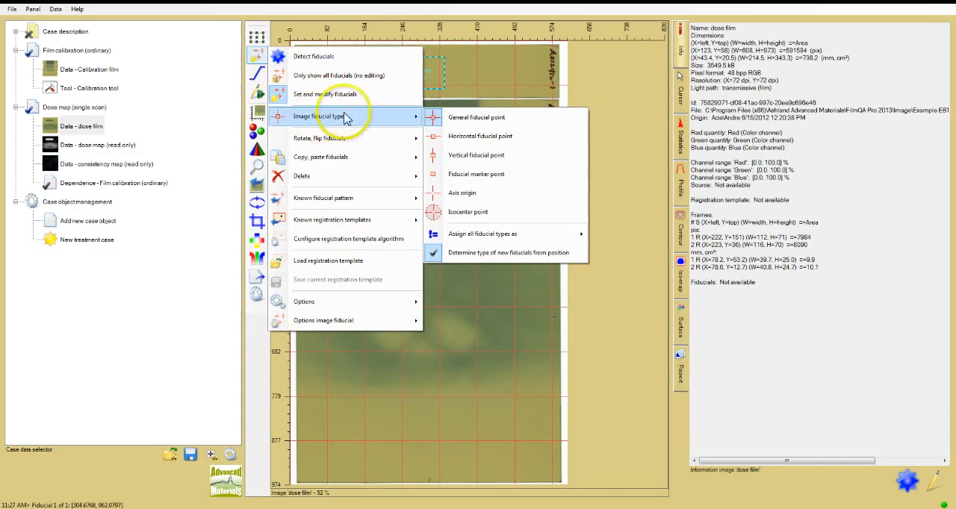
click(467, 120)
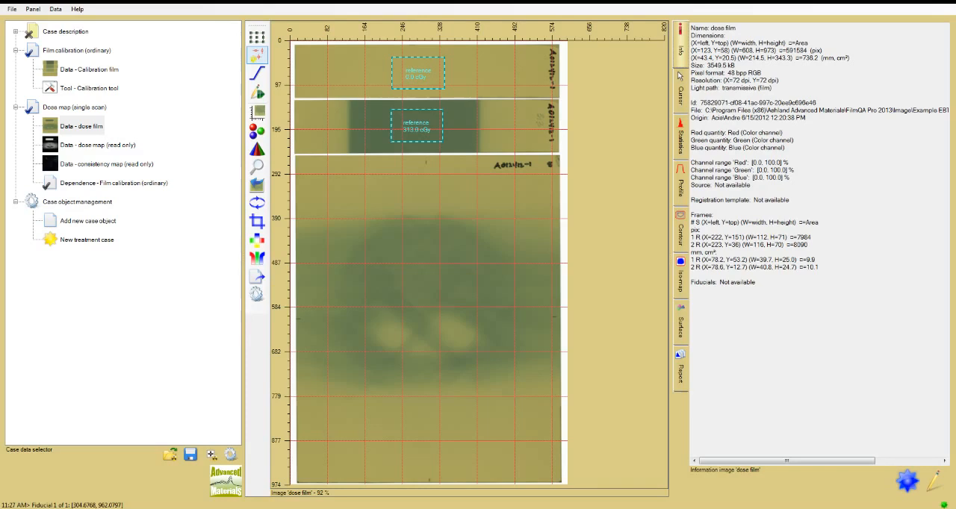
click(299, 319)
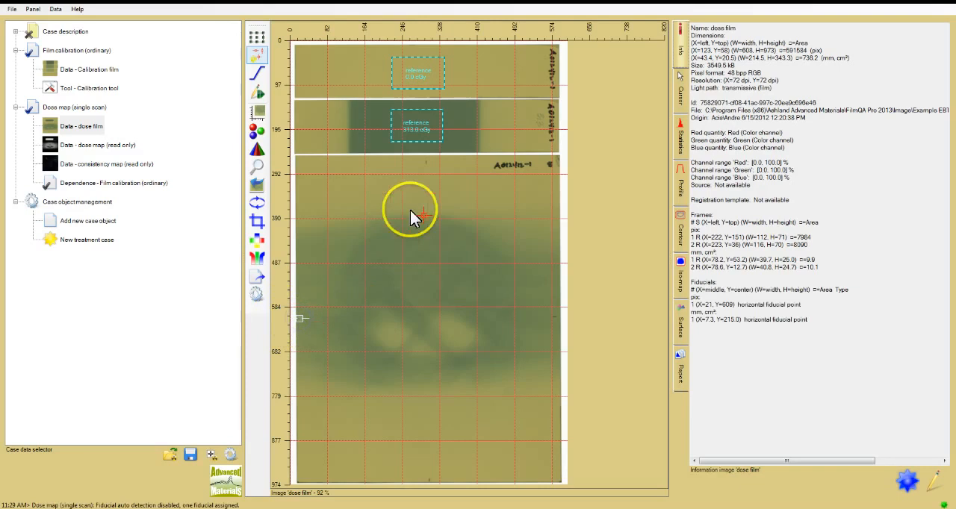
click(425, 161)
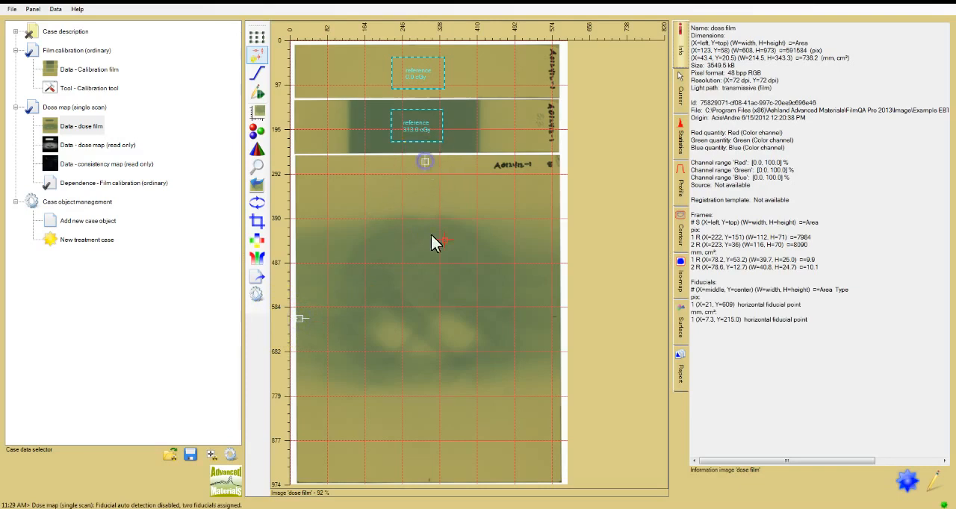
click(428, 478)
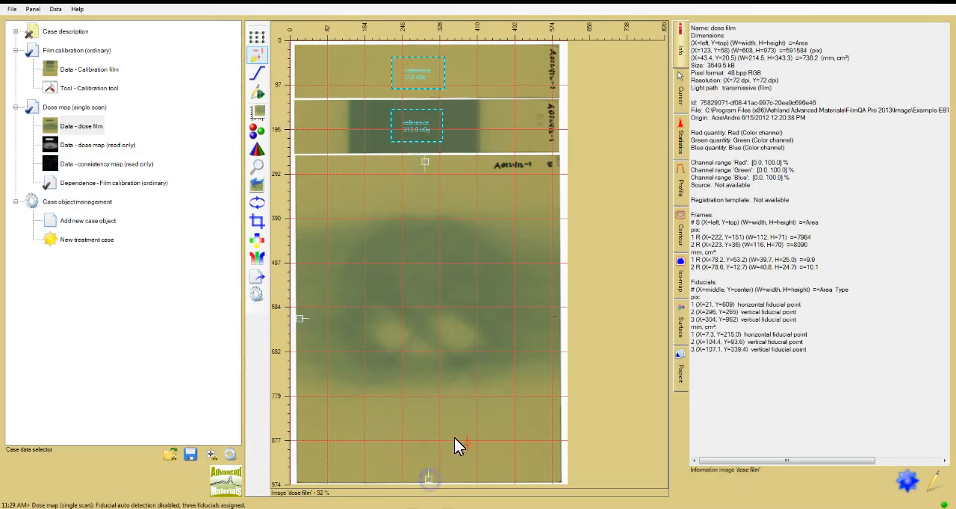
click(554, 317)
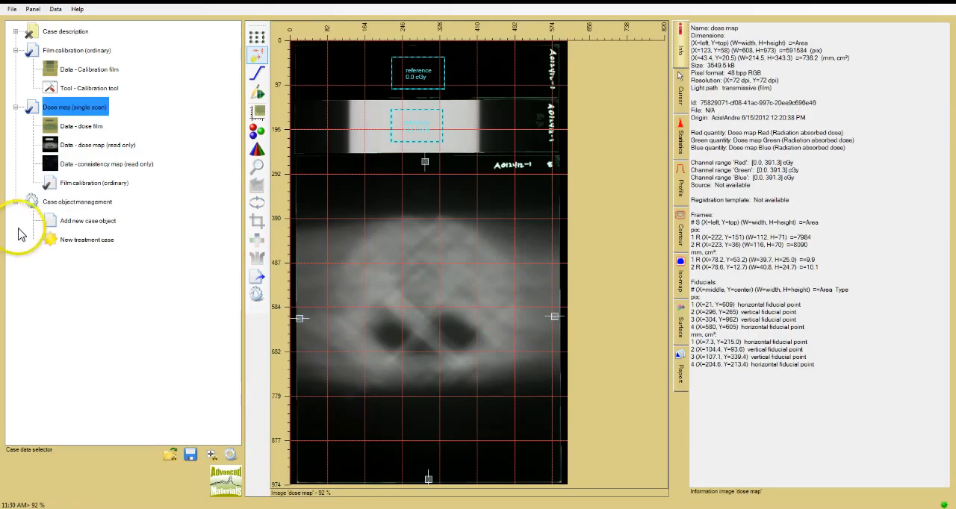
- Add a Dose to plan comparison object to the treatment case and expand its data entries
click(109, 222)
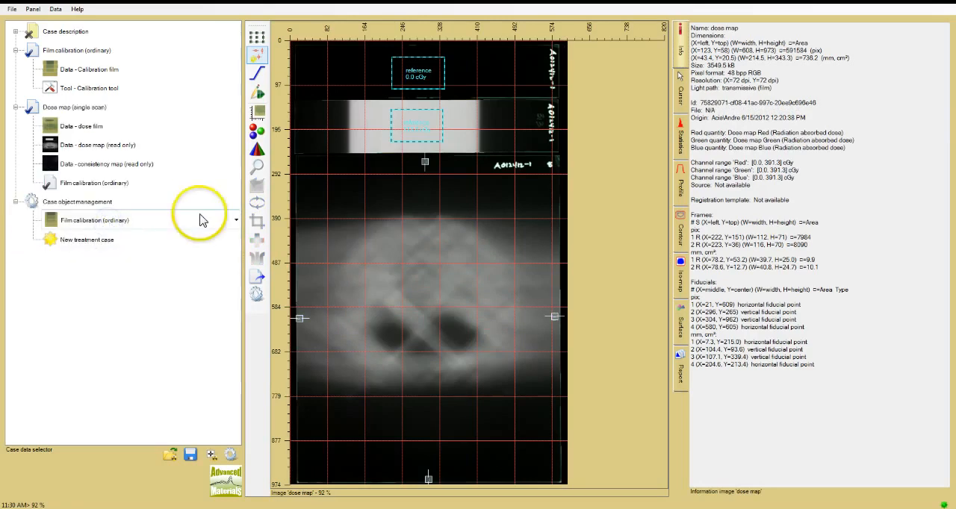
click(236, 220)
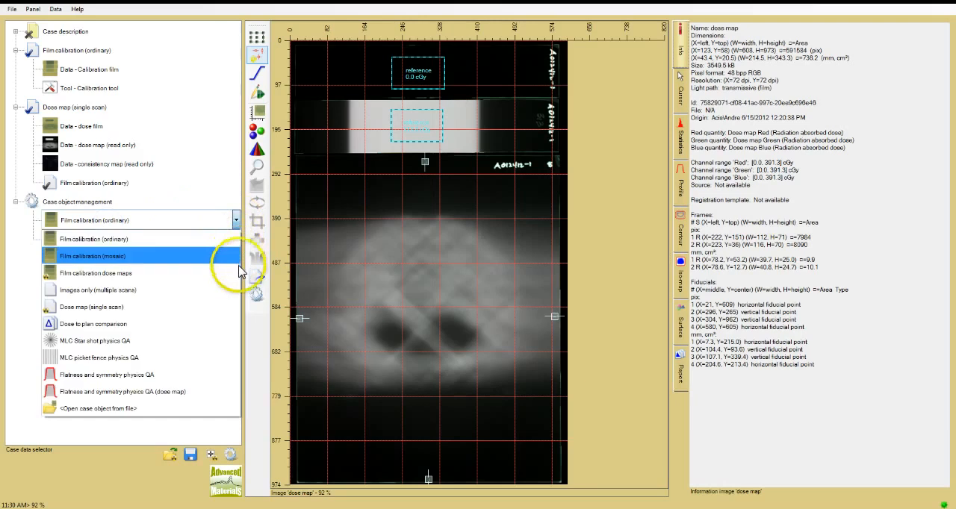
click(213, 329)
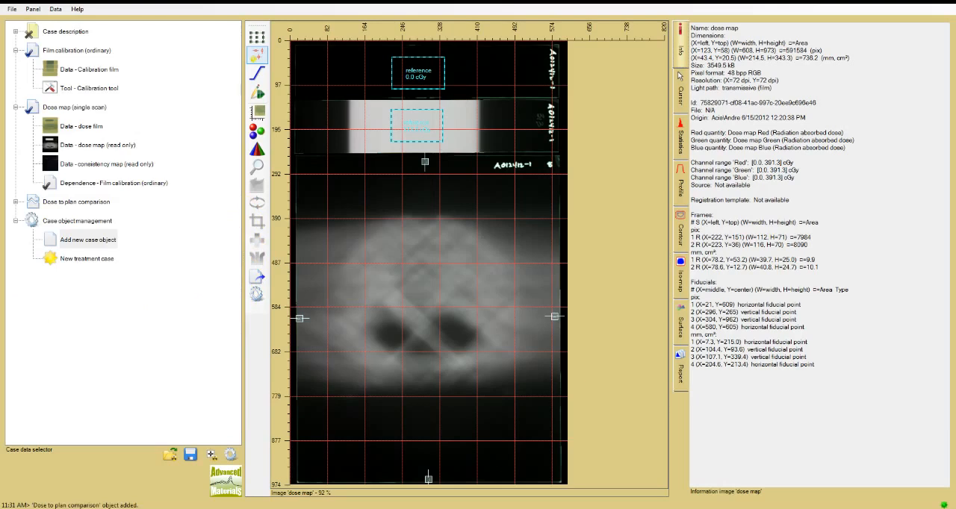
click(16, 202)
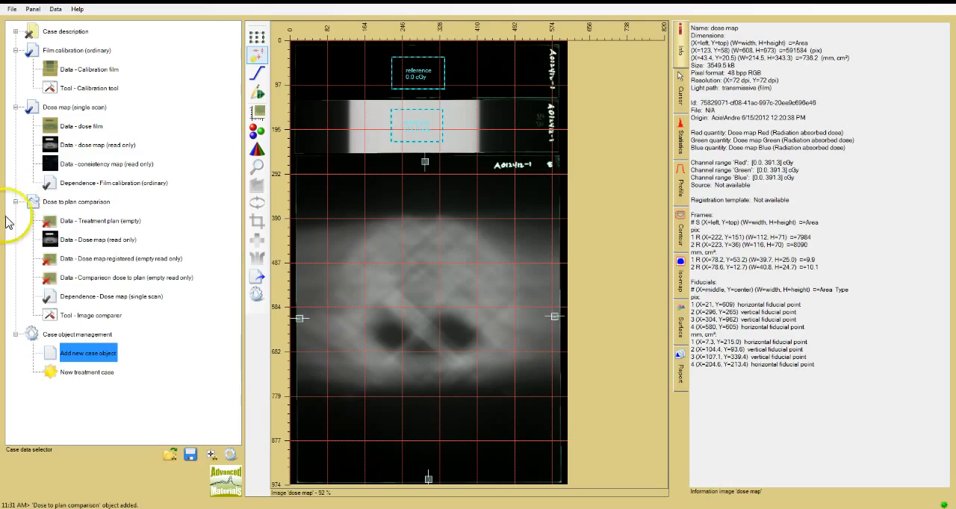
- Set the dose map dependency of the Dose to plan comparison to Dose map (single scan)
mouse_move(62, 251)
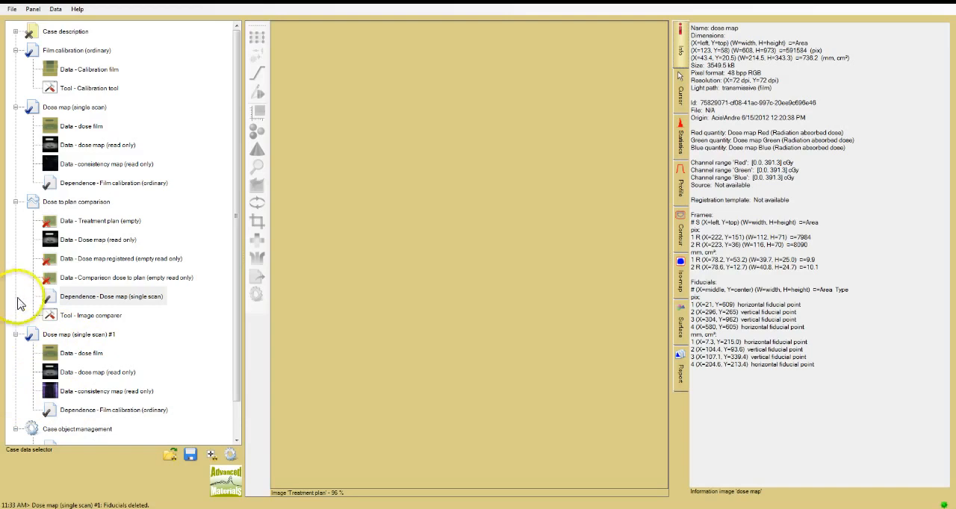
click(149, 301)
click(154, 300)
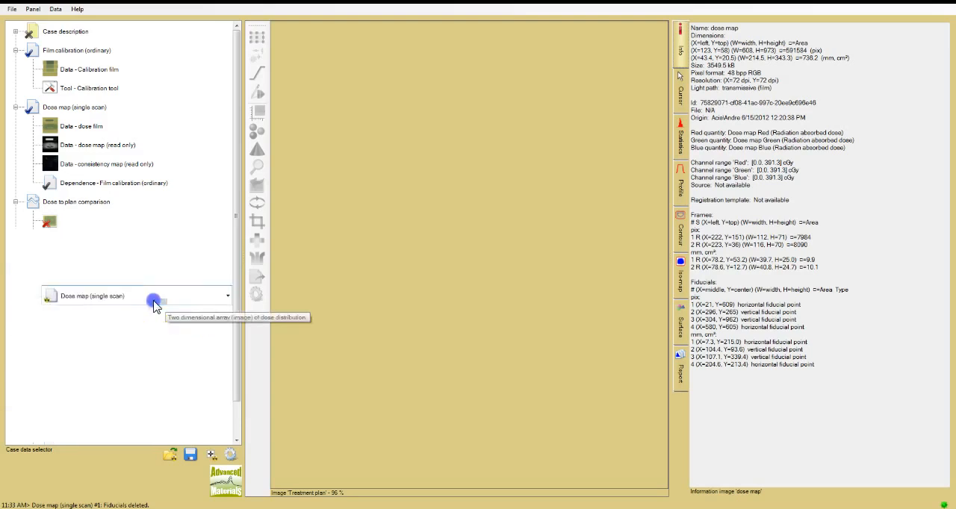
click(228, 297)
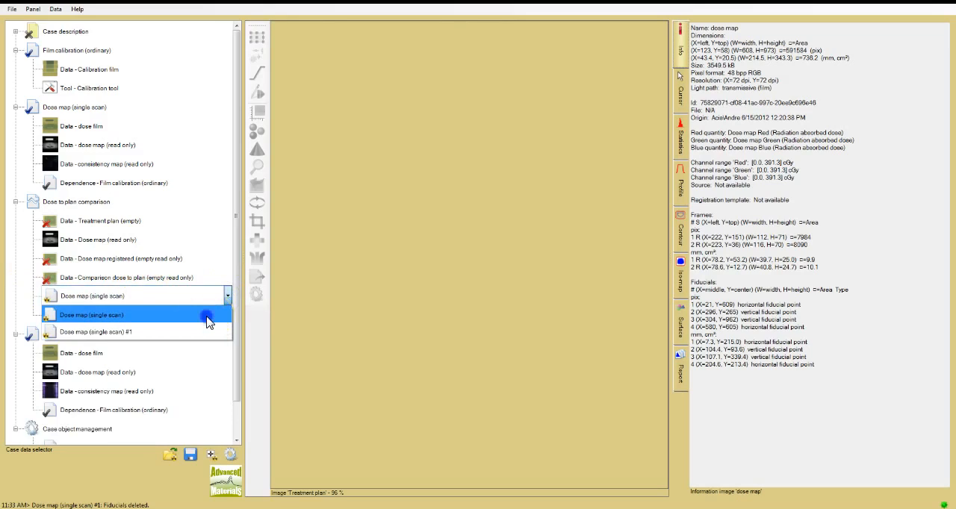
click(208, 322)
- Load the CCW_CW_plan image from the Example EBT3 RapidArc folder as the treatment plan of the comparison
double_click(100, 221)
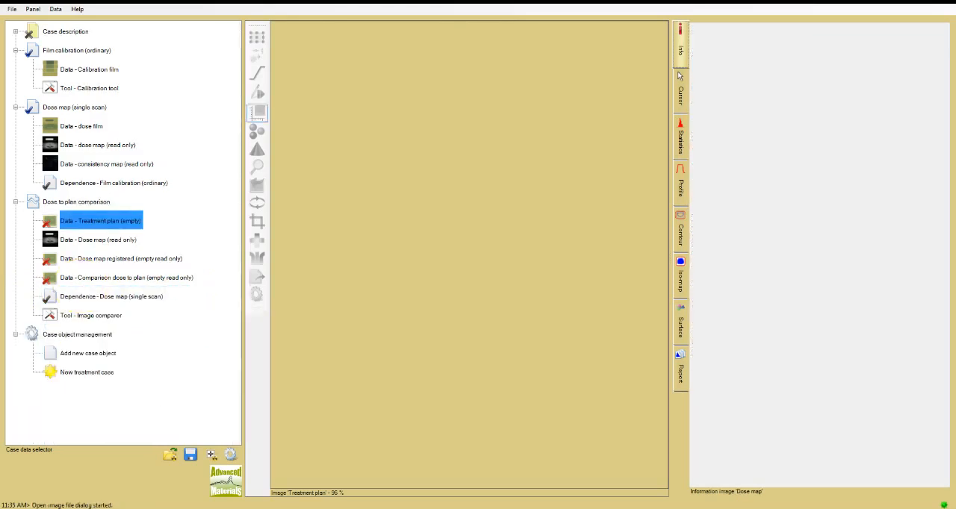
click(52, 243)
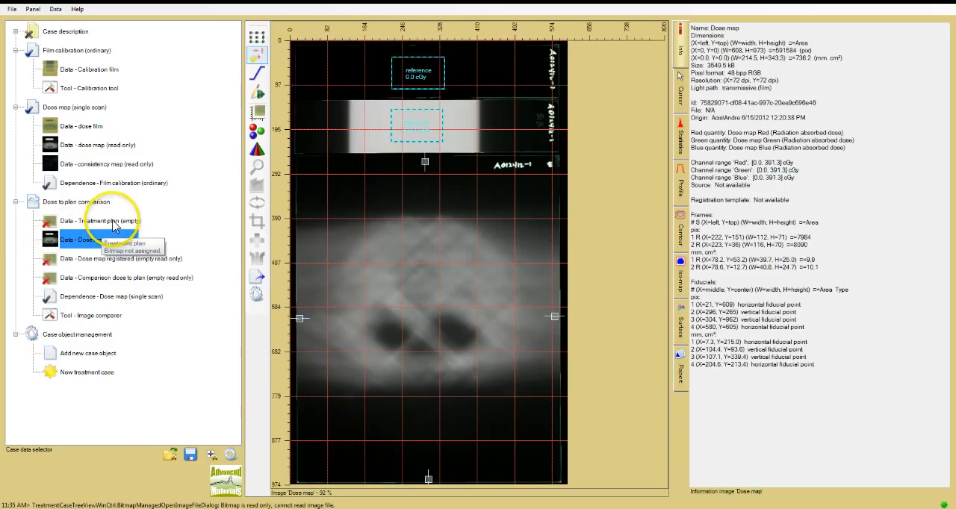
click(120, 228)
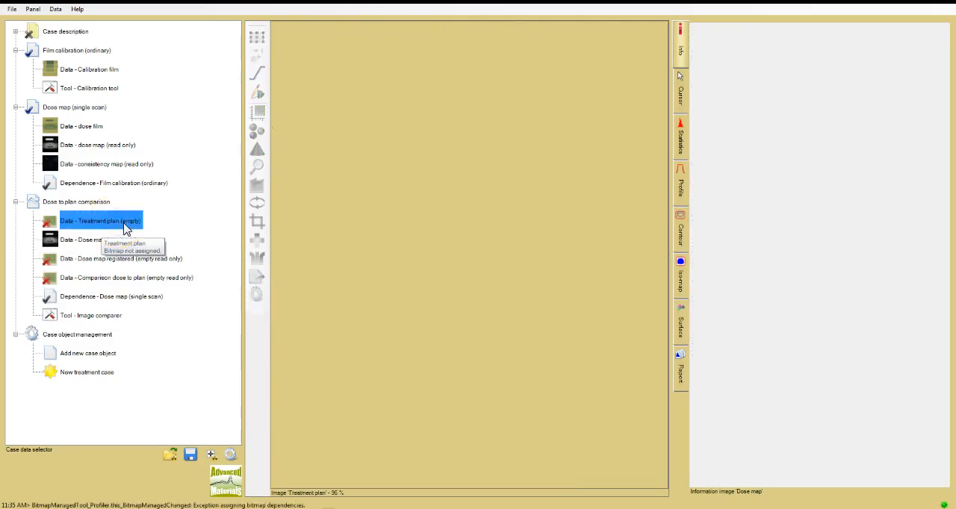
right_click(125, 226)
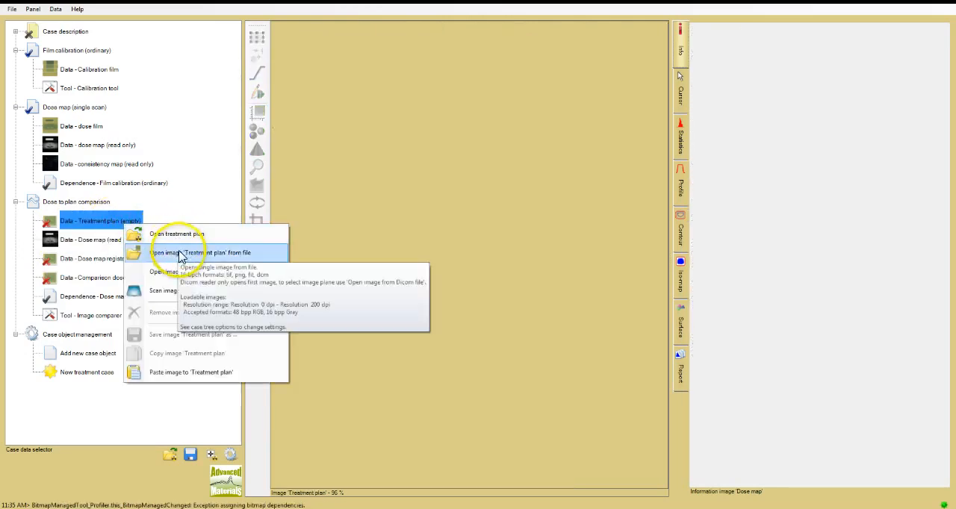
click(181, 254)
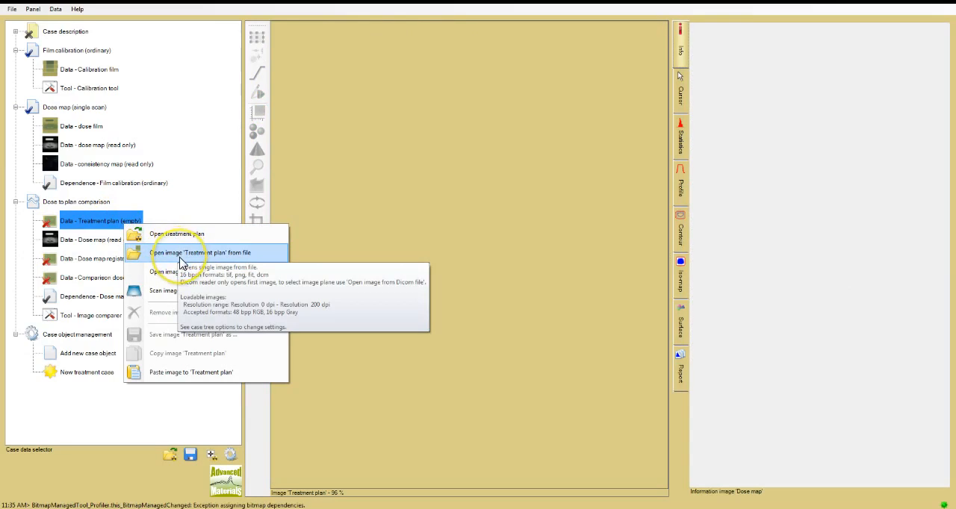
click(180, 258)
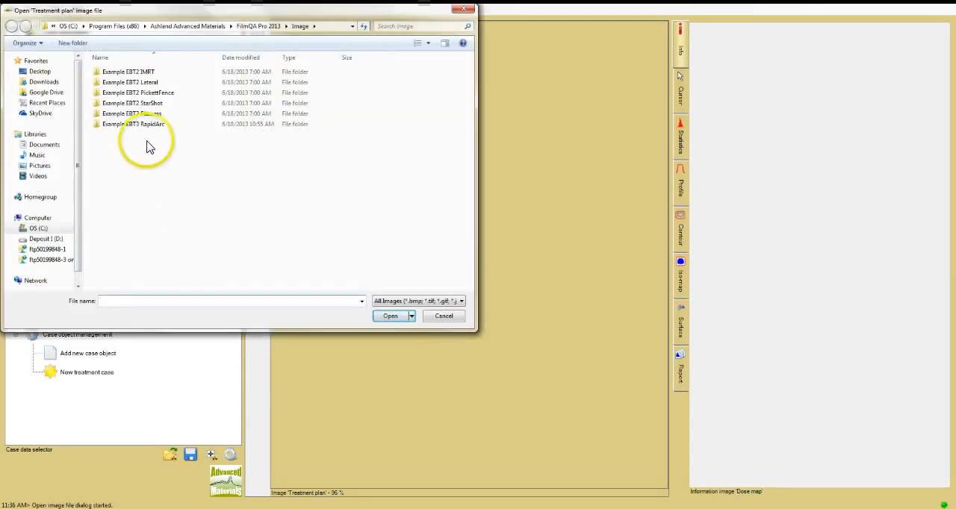
double_click(149, 124)
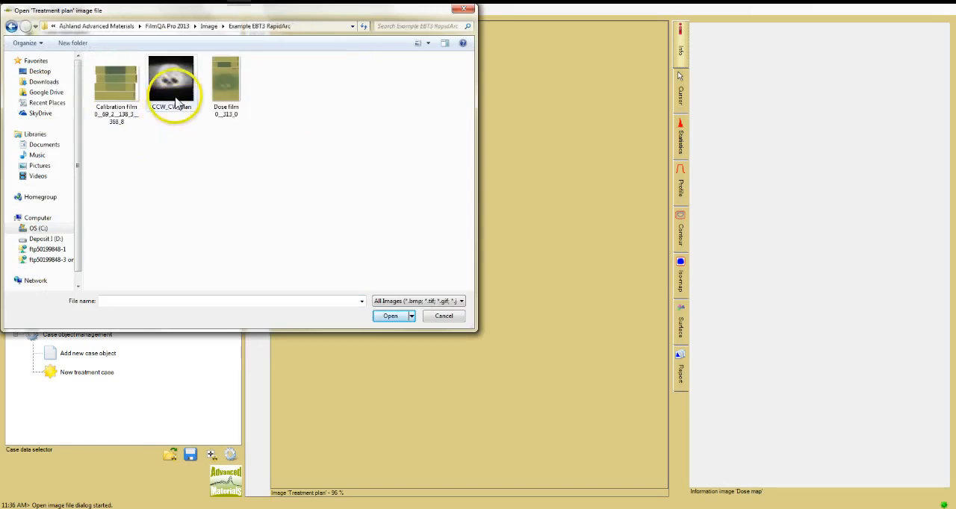
click(177, 95)
double_click(177, 95)
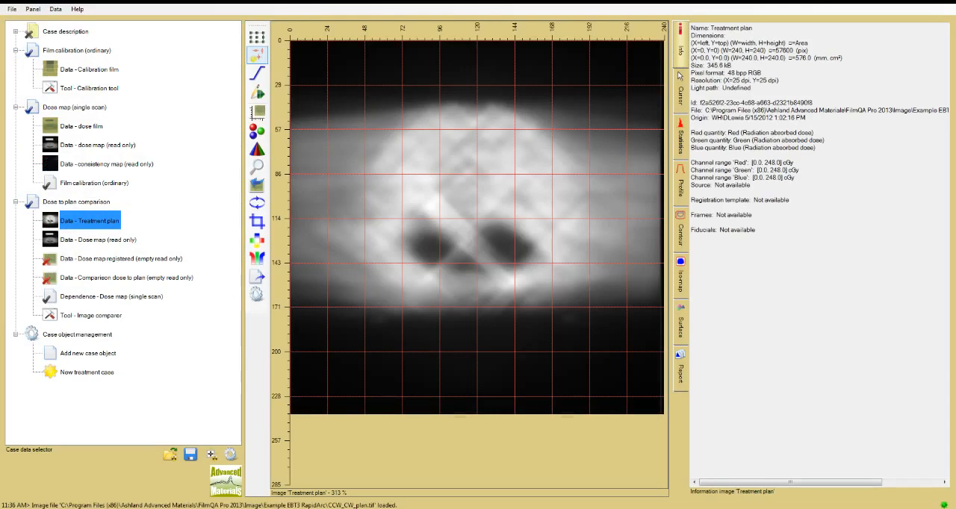
click(62, 228)
right_click(64, 231)
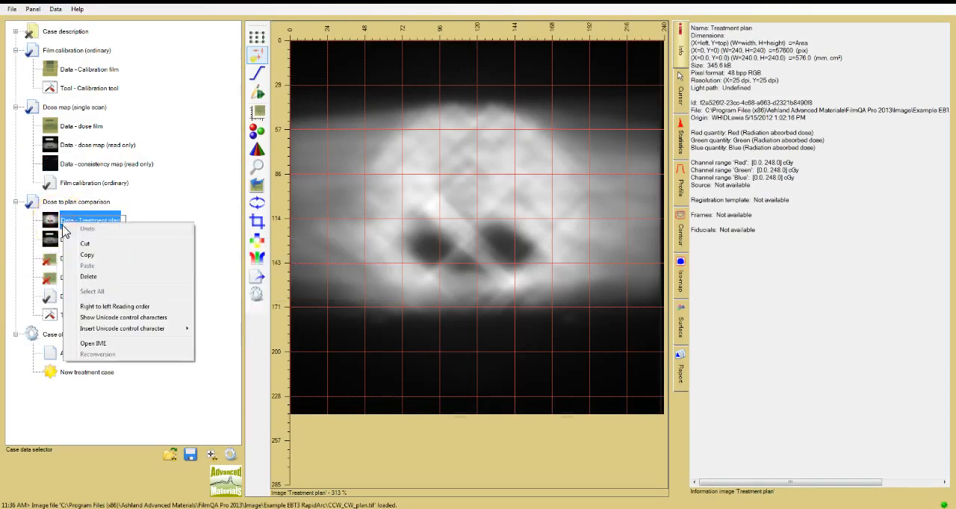
key(Escape)
key(Escape)
right_click(73, 230)
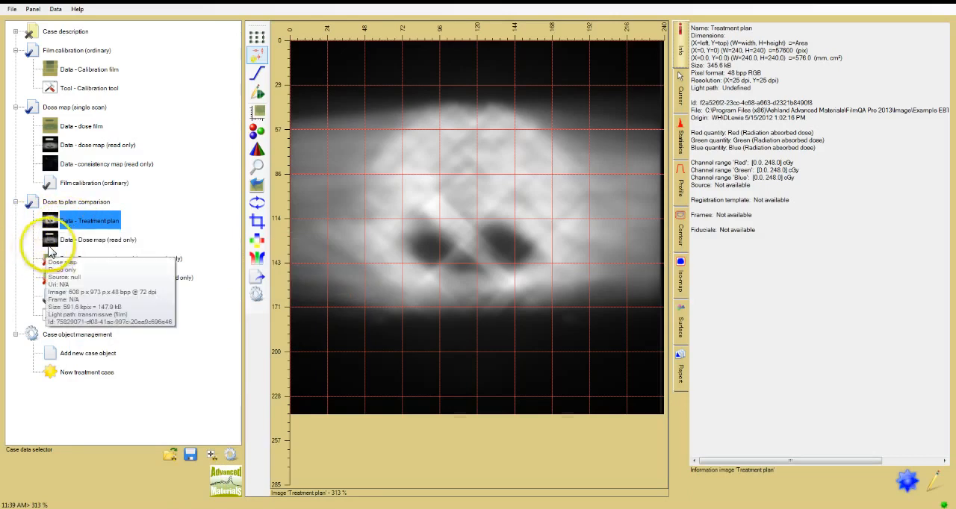
- Compare the orientation of the treatment plan image with the dose map and check the flip and rotation options
click(70, 242)
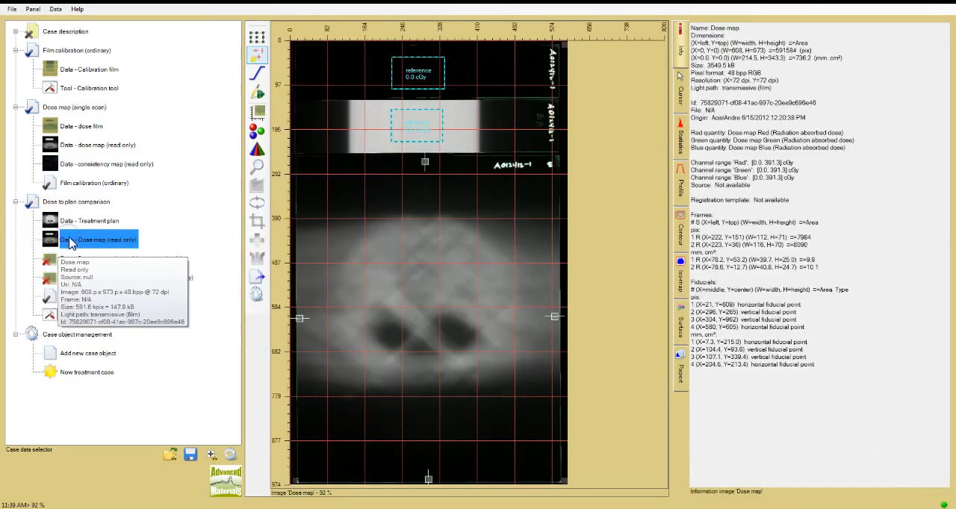
click(75, 224)
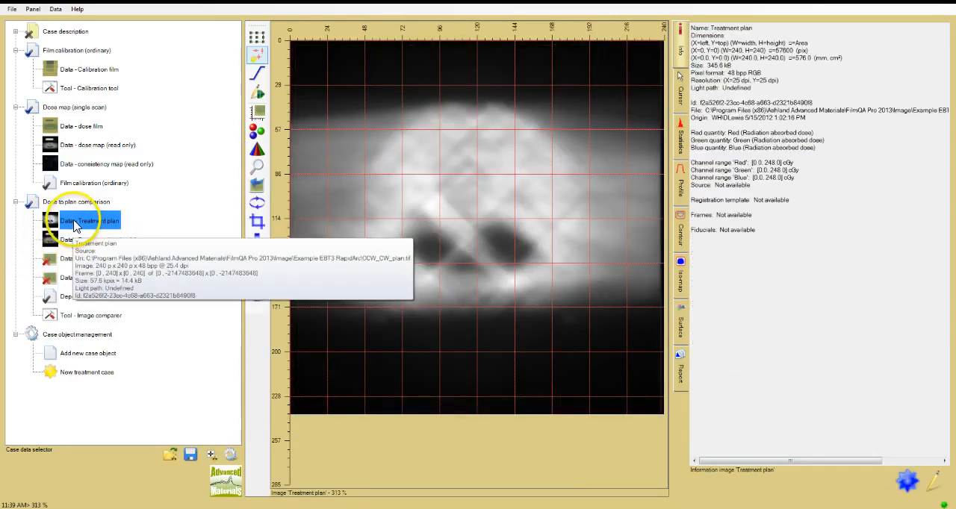
click(75, 243)
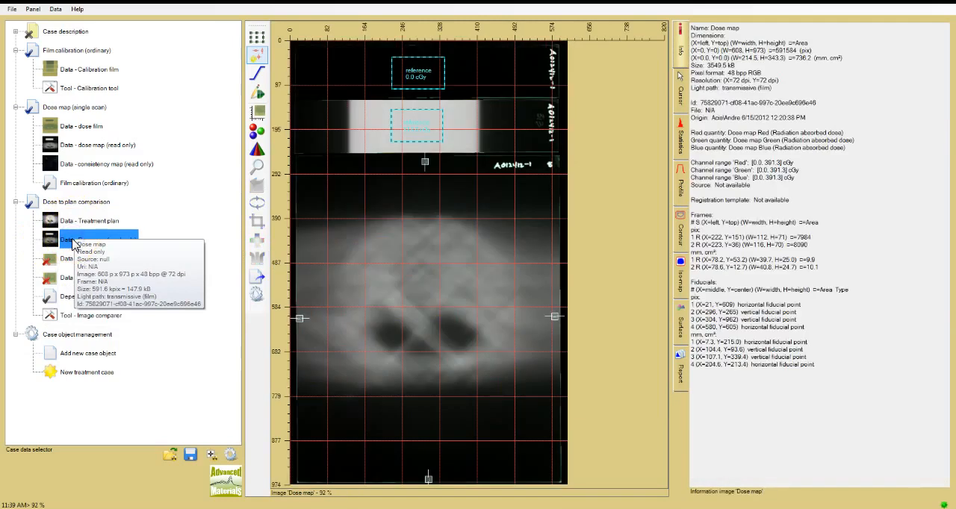
click(75, 224)
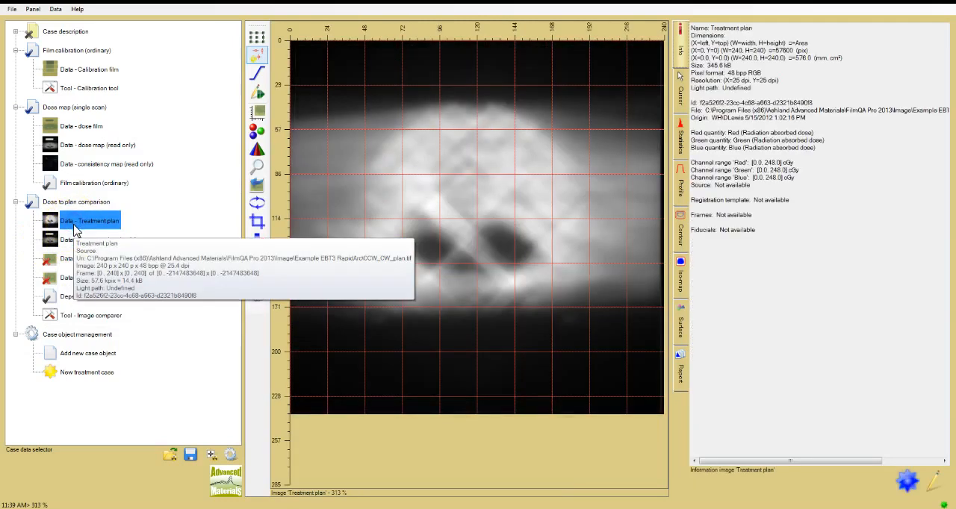
click(75, 241)
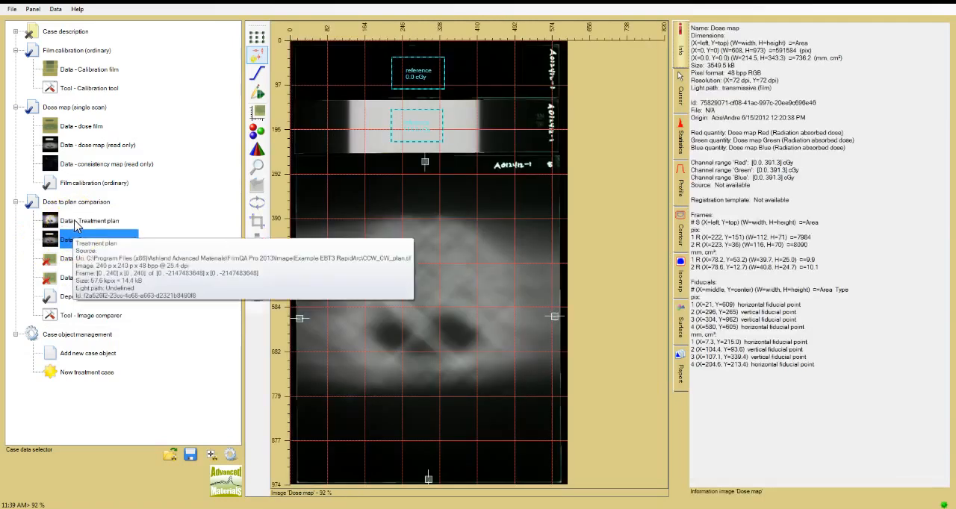
click(75, 224)
click(105, 219)
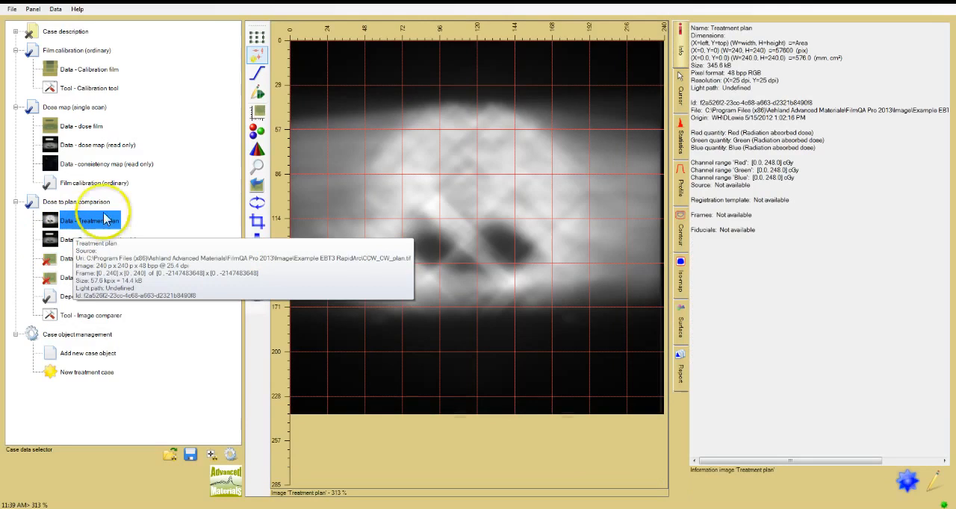
right_click(258, 207)
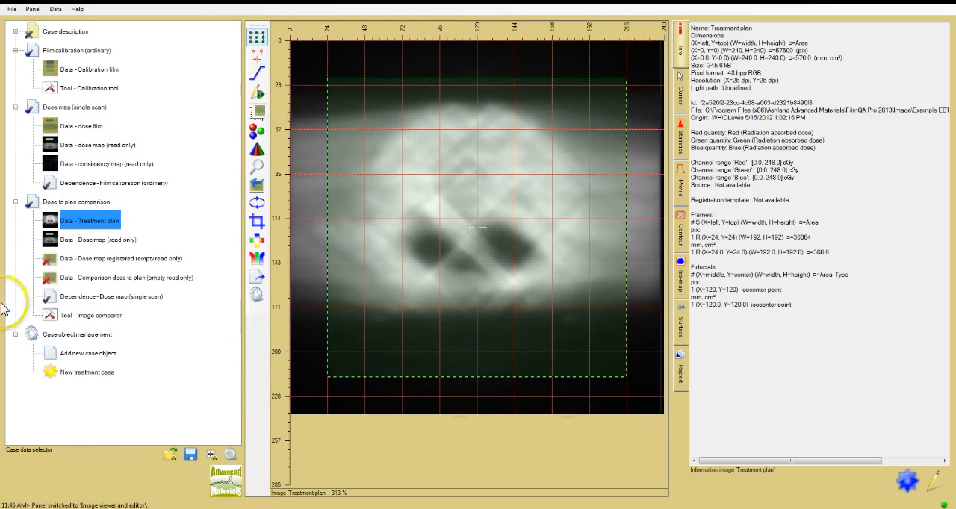
- Open the Image comparer and register the dose map to the plan by fitting fiducials horizontally, vertically and rotationally
click(106, 317)
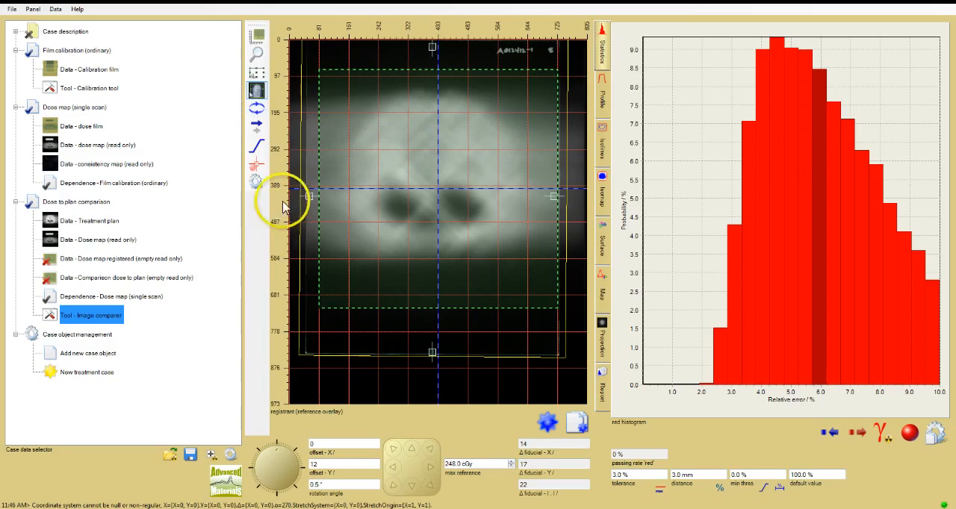
click(257, 165)
click(260, 171)
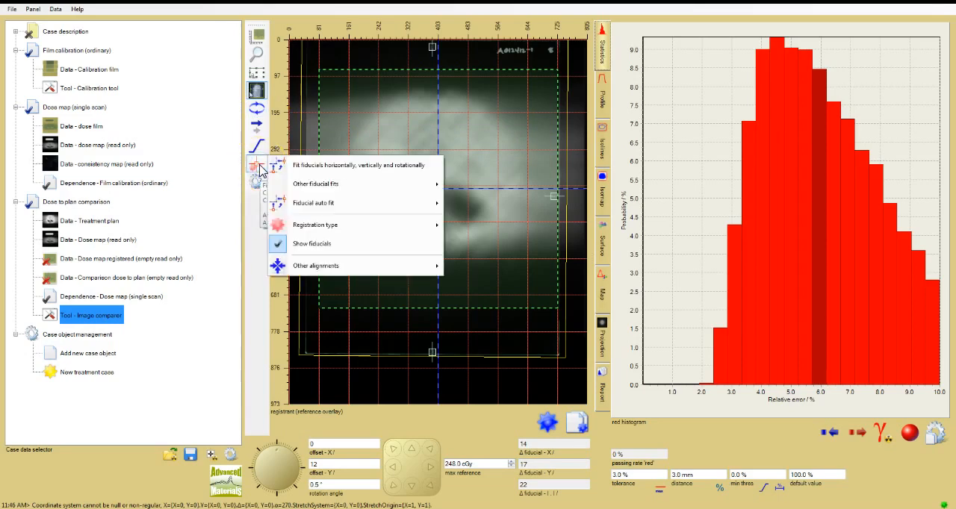
click(333, 168)
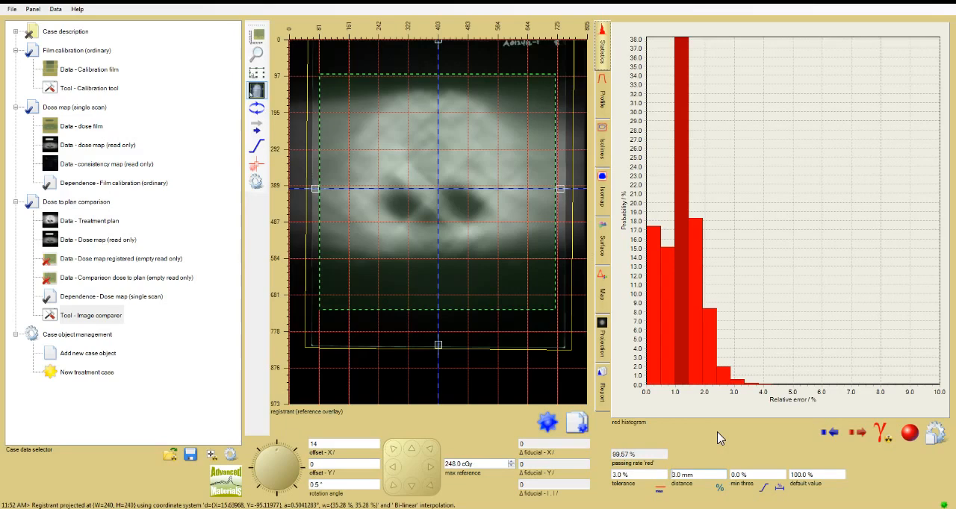
click(707, 453)
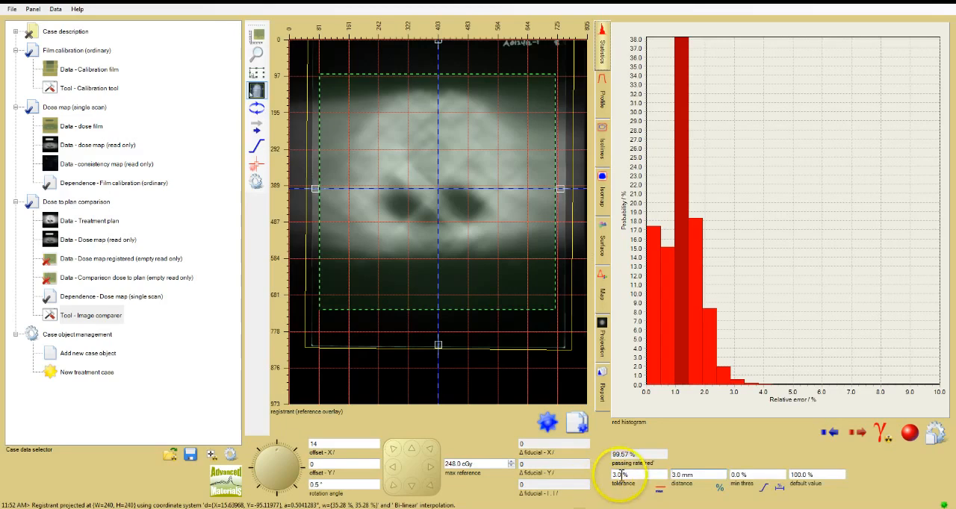
- Set the gamma comparison's tolerance to 2 % and its distance criterion to 2 mm
drag(621, 475, 603, 472)
text(2)
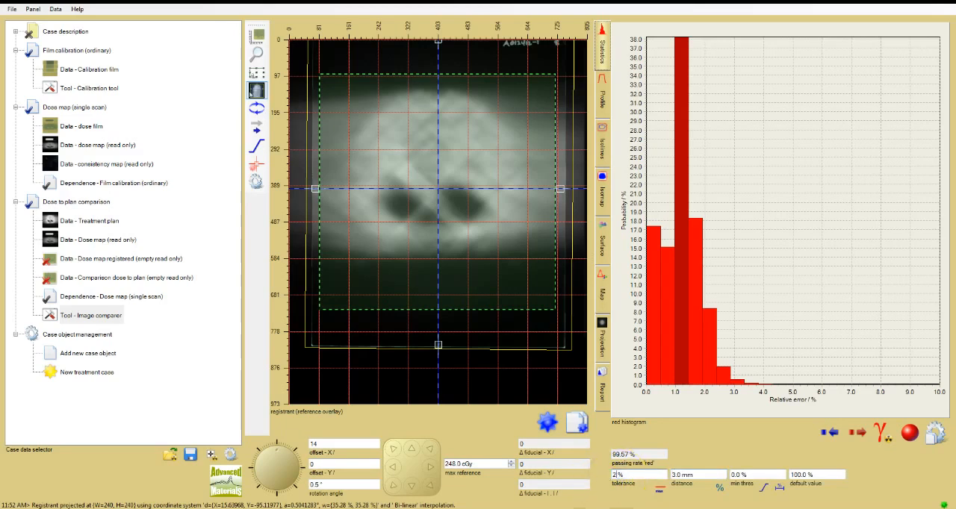
key(Return)
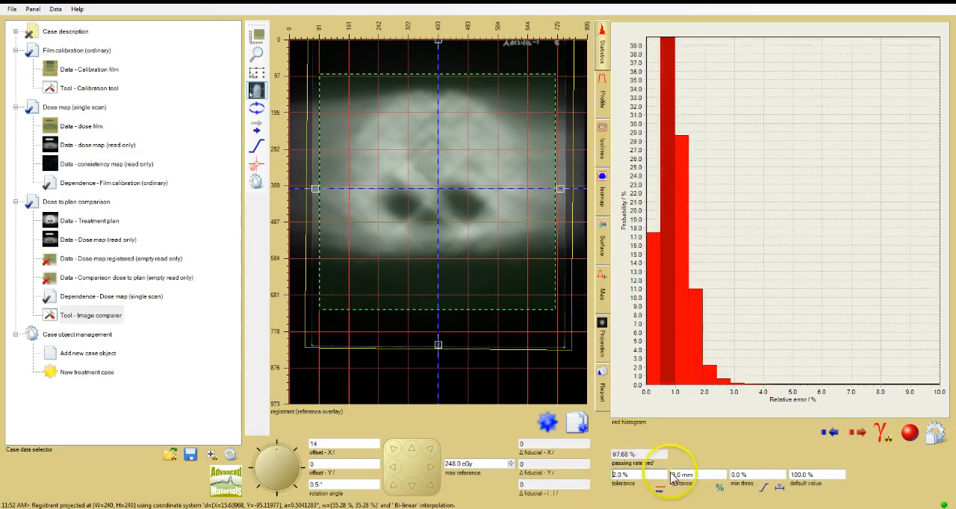
double_click(678, 475)
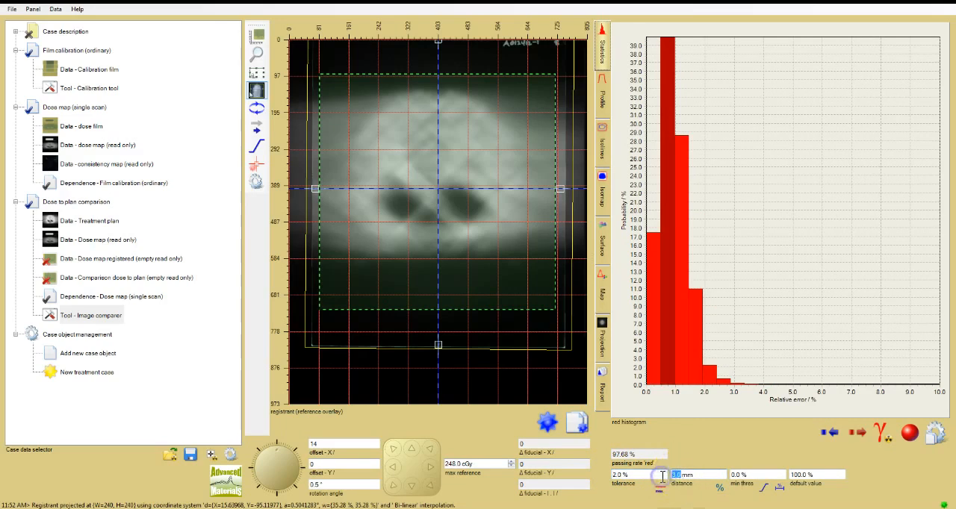
text(2)
key(Return)
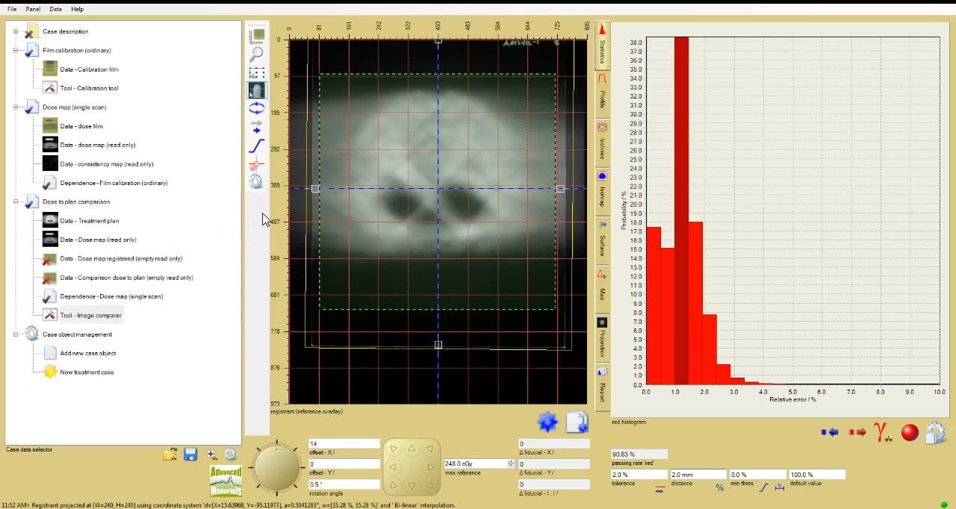
- Enable selection frame dragging and shrink the frame inward at its lower and side edges around the dose region
click(258, 73)
drag(321, 297, 325, 279)
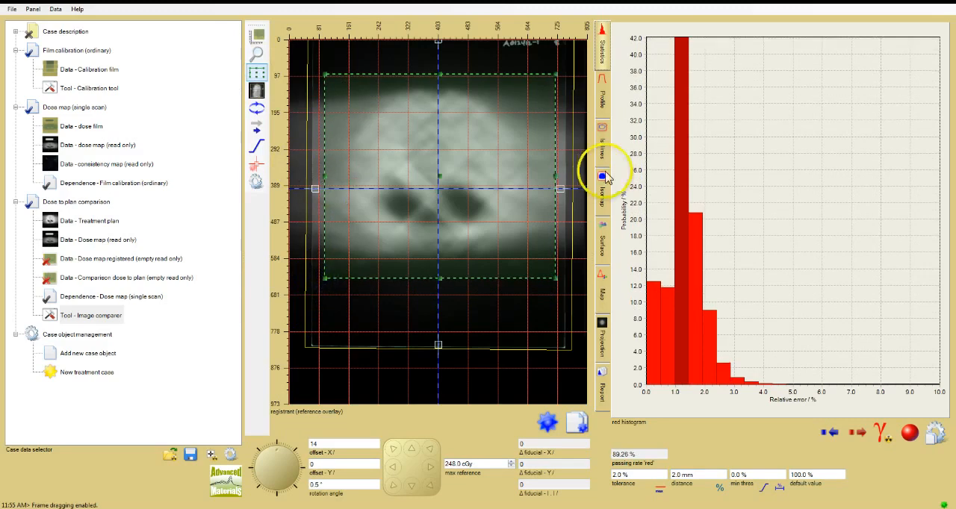
click(555, 177)
drag(555, 176, 553, 176)
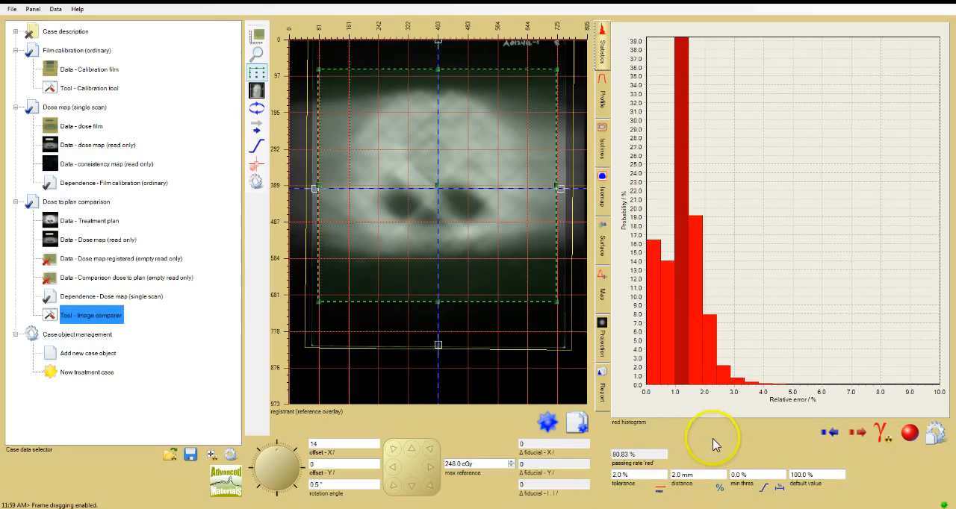
- Set the minimum threshold to 10 % and tighten the lower, upper and left edges of the selection frame around the exposed area
click(735, 476)
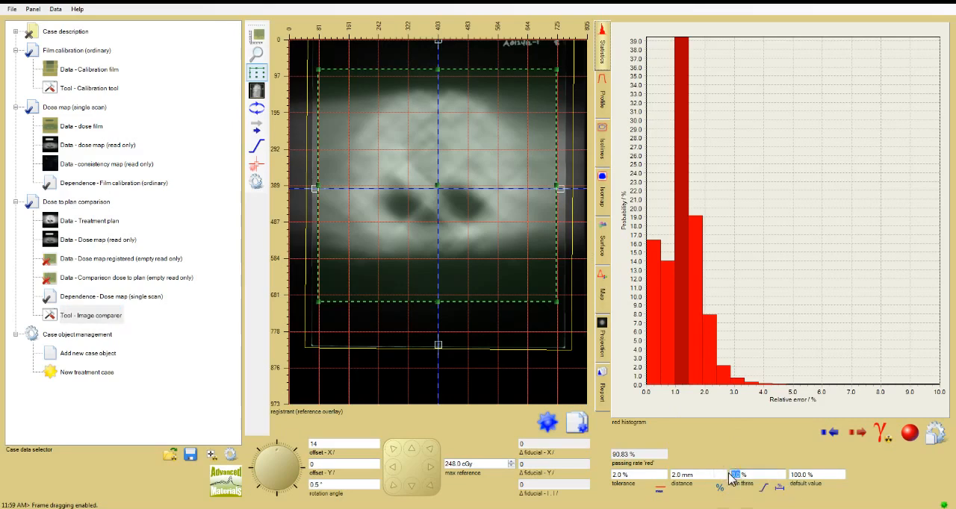
text(10)
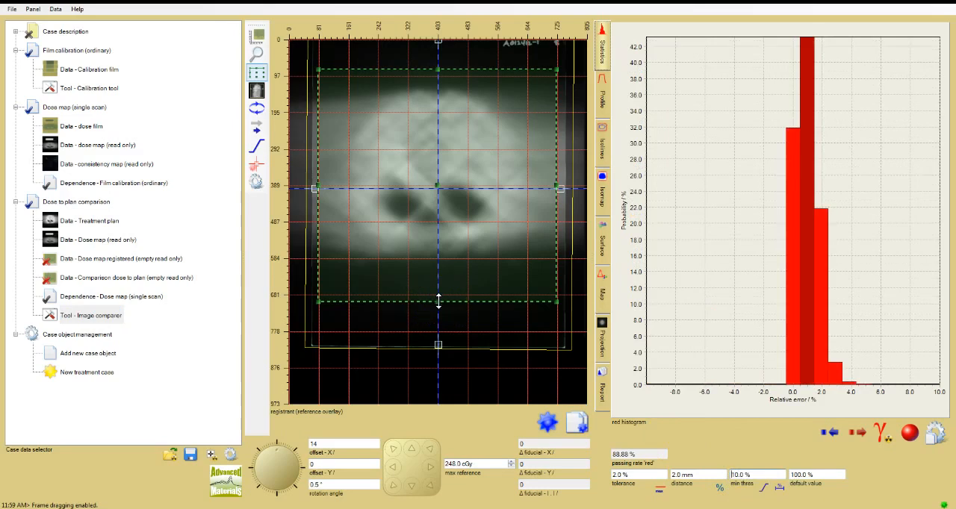
drag(439, 301, 442, 286)
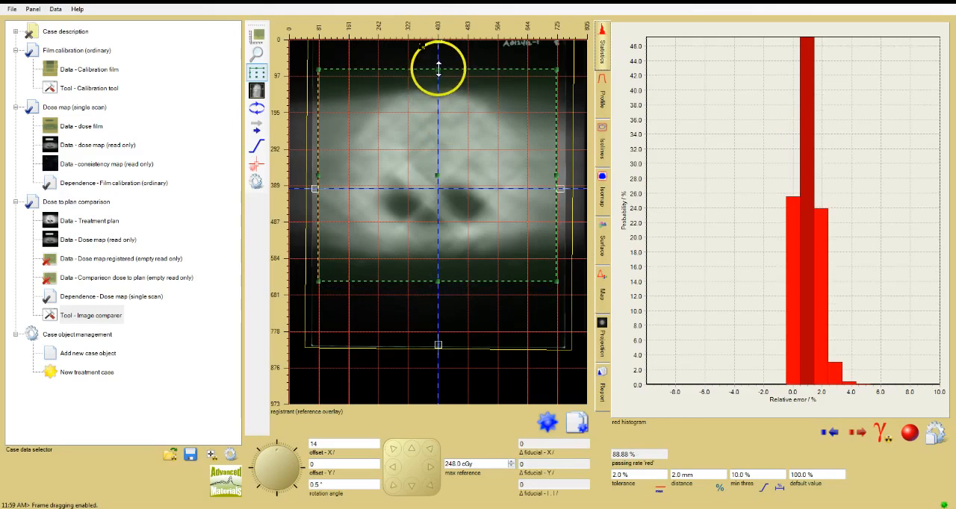
drag(438, 69, 440, 75)
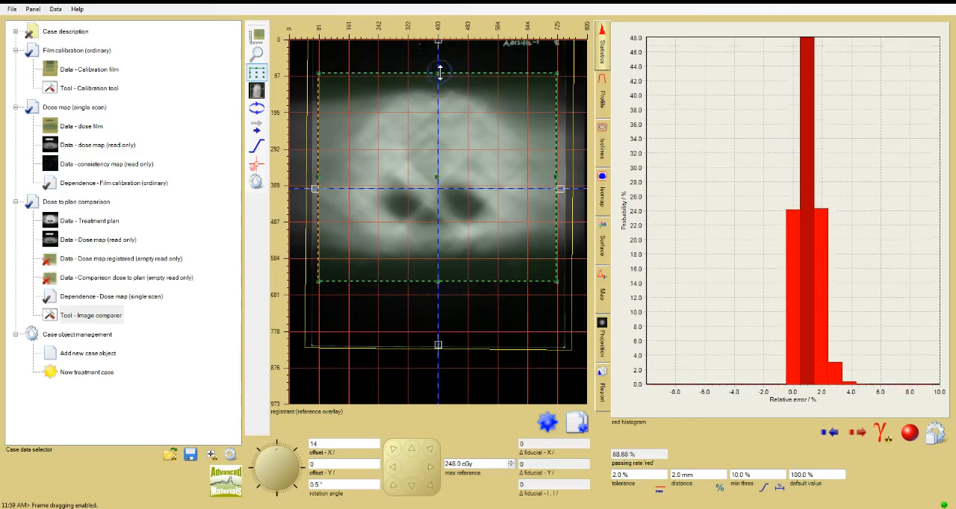
drag(319, 178, 320, 179)
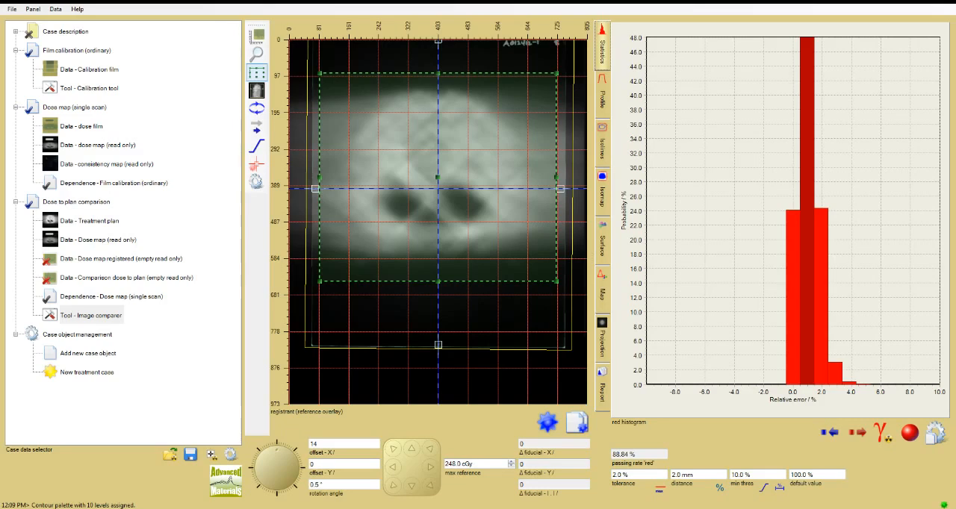
- Display the dose and plan isolines and check the contour levels and palette, keeping the 60 to 240 cGy range
click(603, 153)
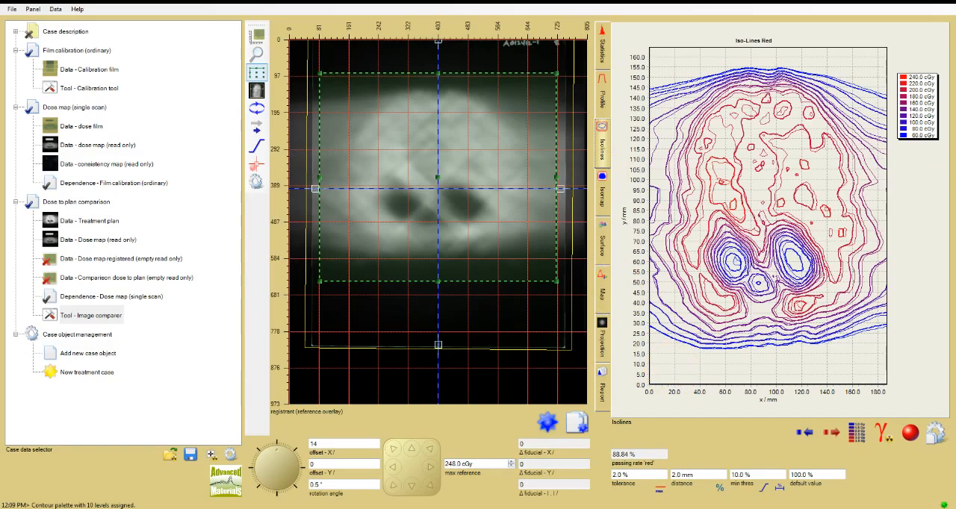
right_click(918, 100)
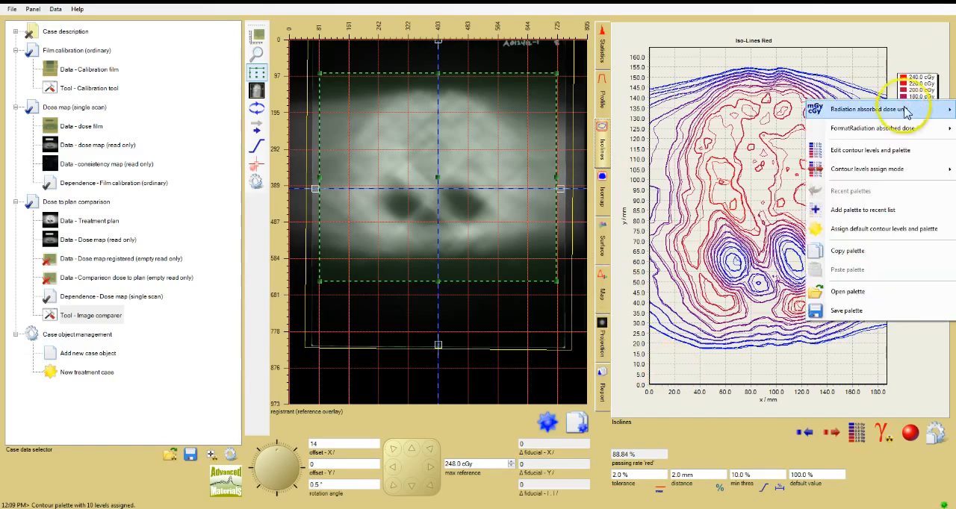
click(891, 150)
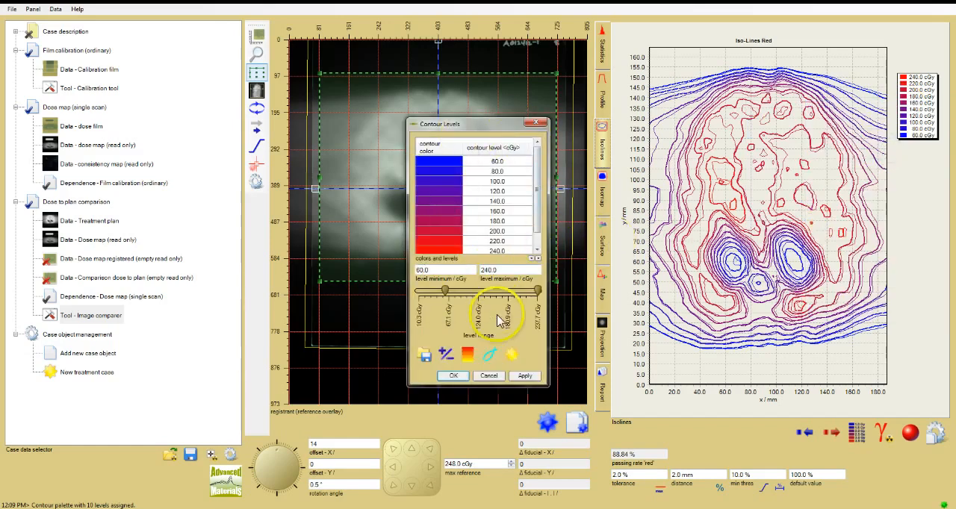
click(453, 375)
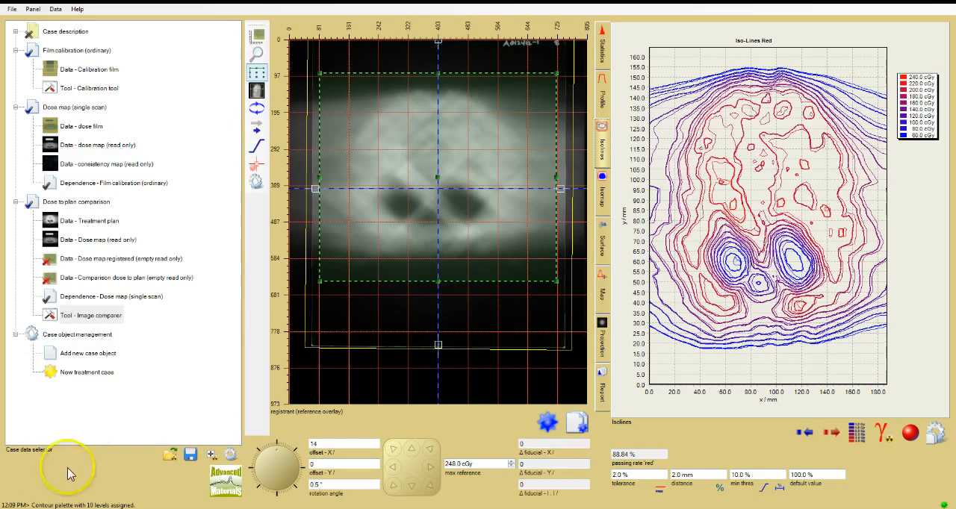
- Switch from frame dragging to client image dragging and set the movement increment to 10 %
click(255, 90)
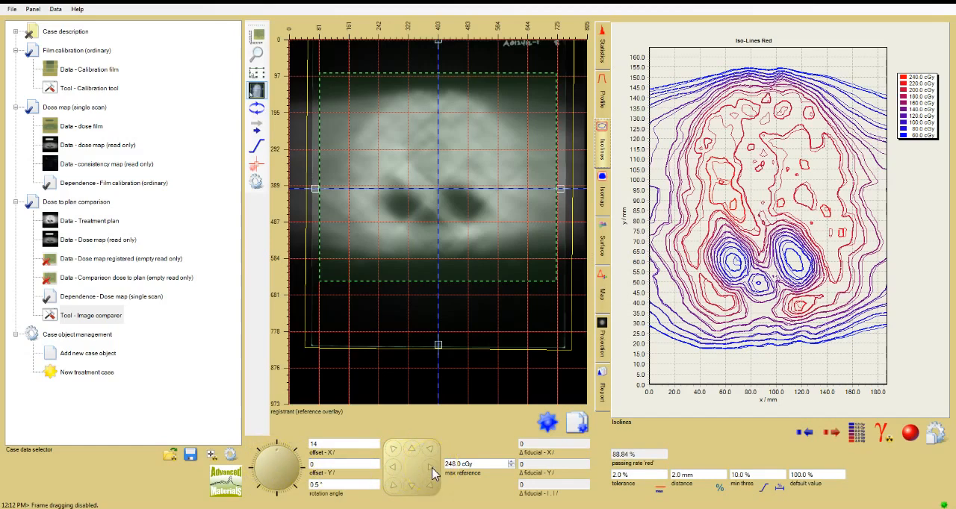
click(265, 133)
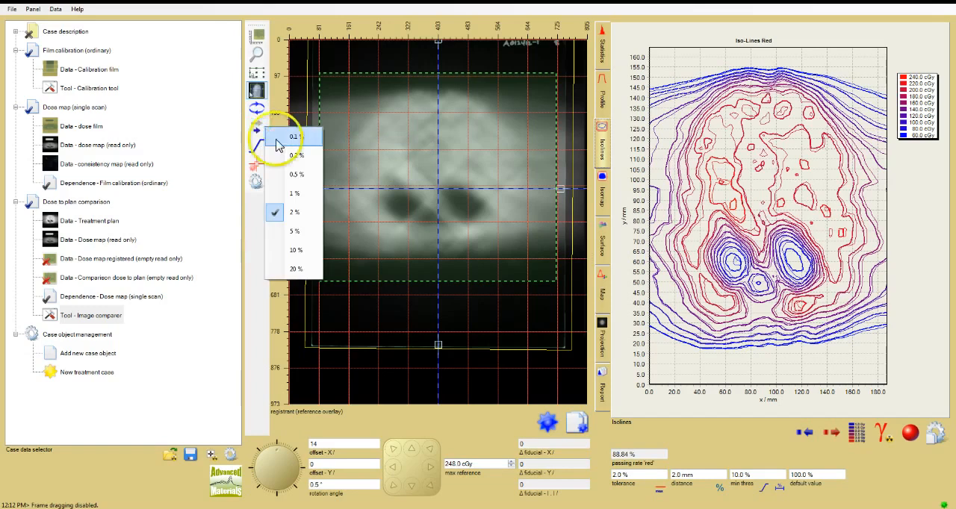
click(283, 251)
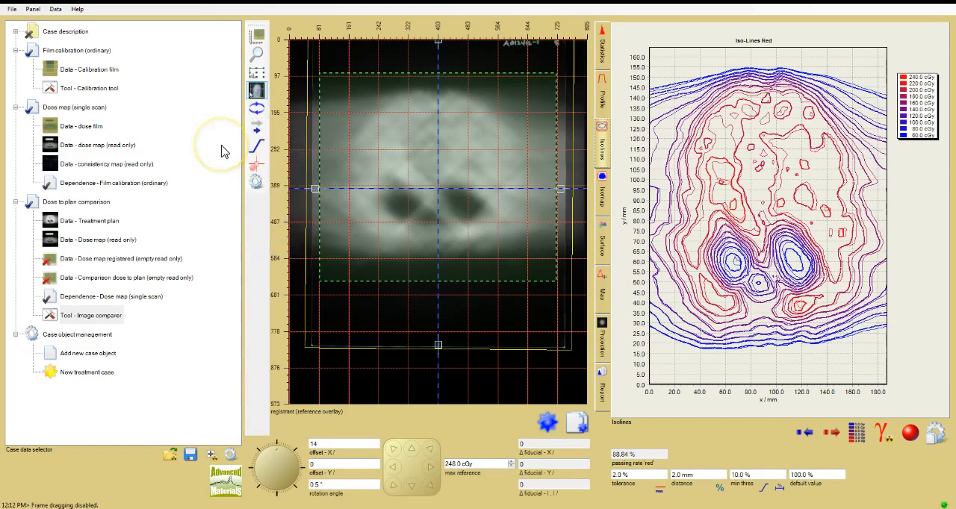
- Show the rotation pole of the dose map and move it to the center cross
right_click(257, 94)
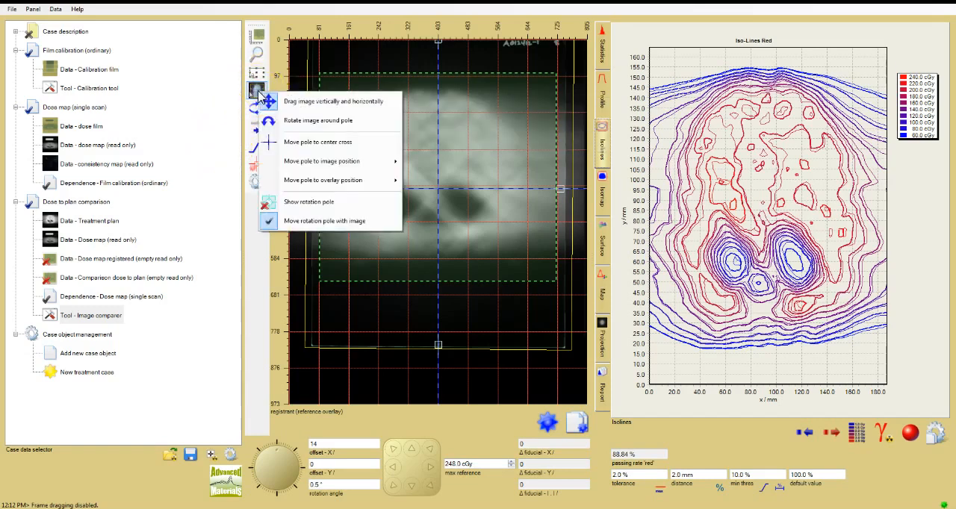
click(306, 205)
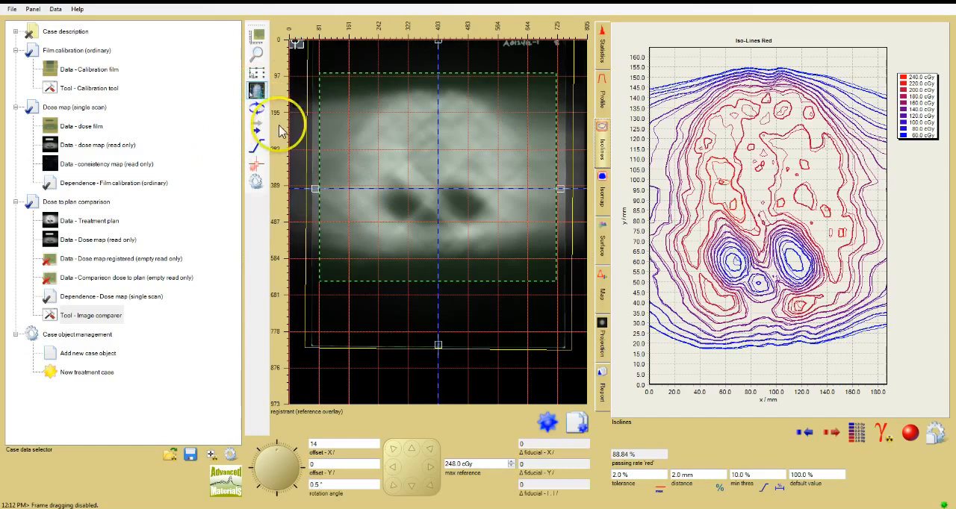
right_click(256, 93)
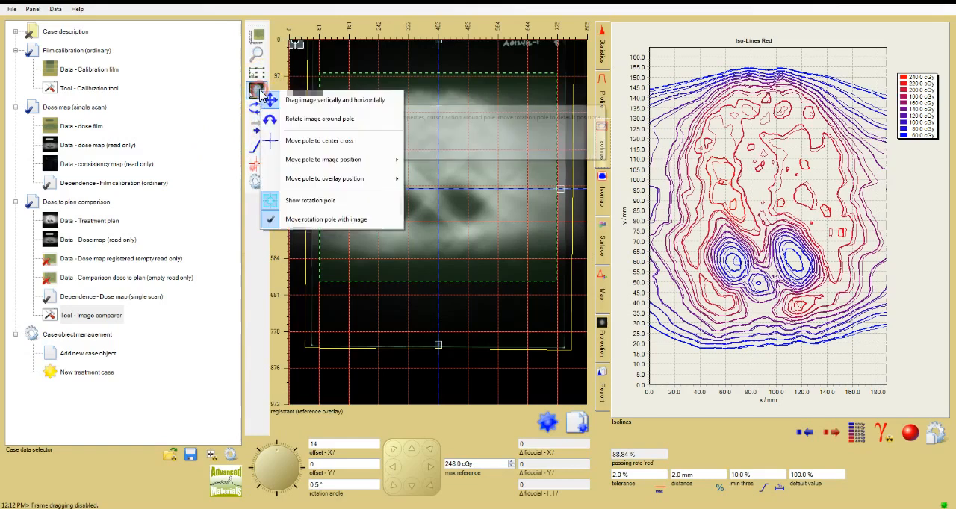
click(303, 142)
drag(365, 213, 309, 301)
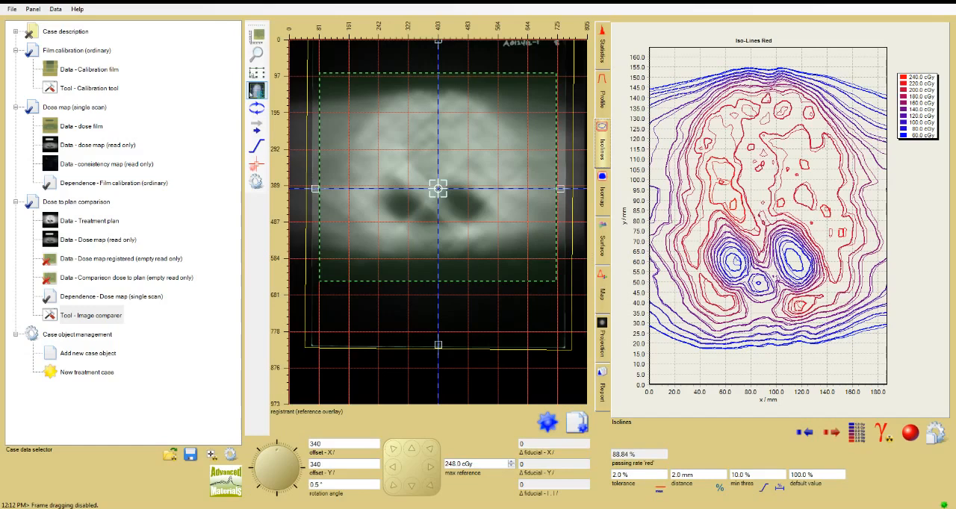
- Nudge the dose map left in small increments to an X offset of 337 pixels to improve its match with the plan
click(393, 468)
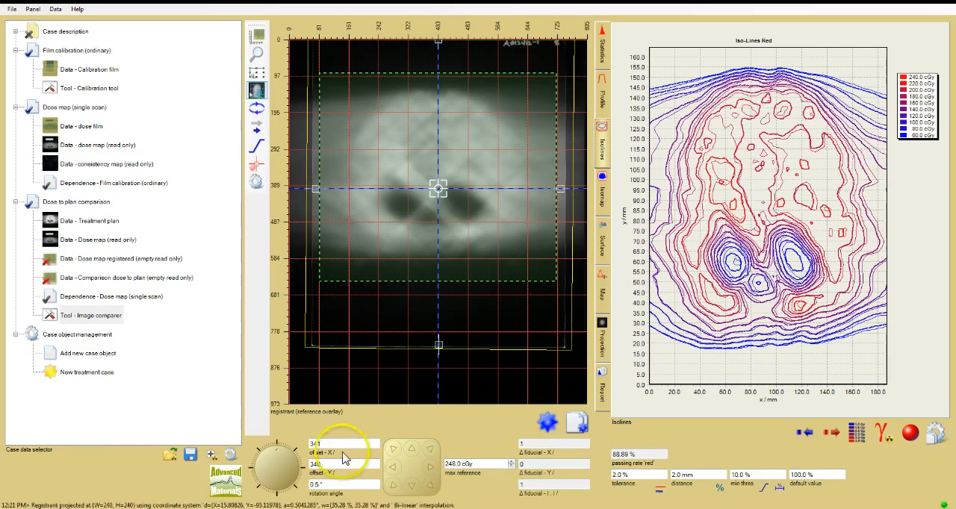
click(394, 467)
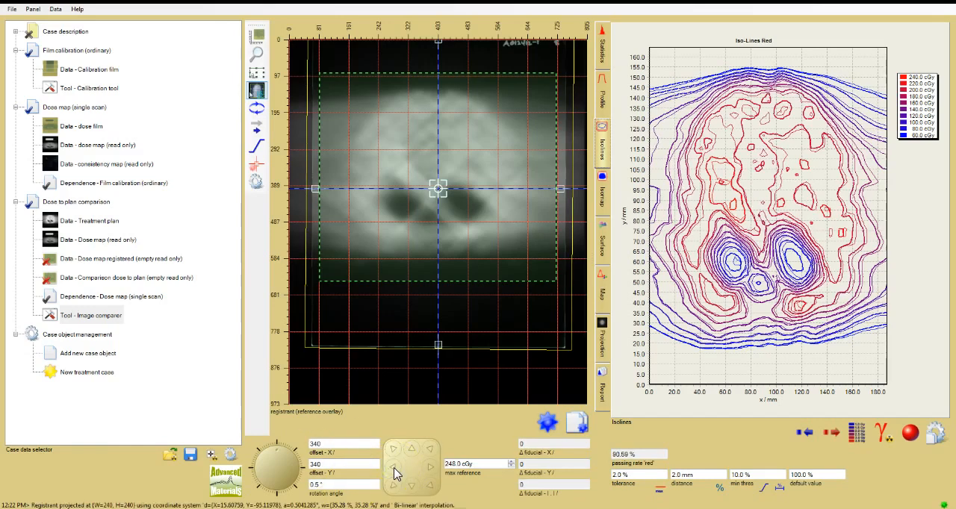
click(393, 467)
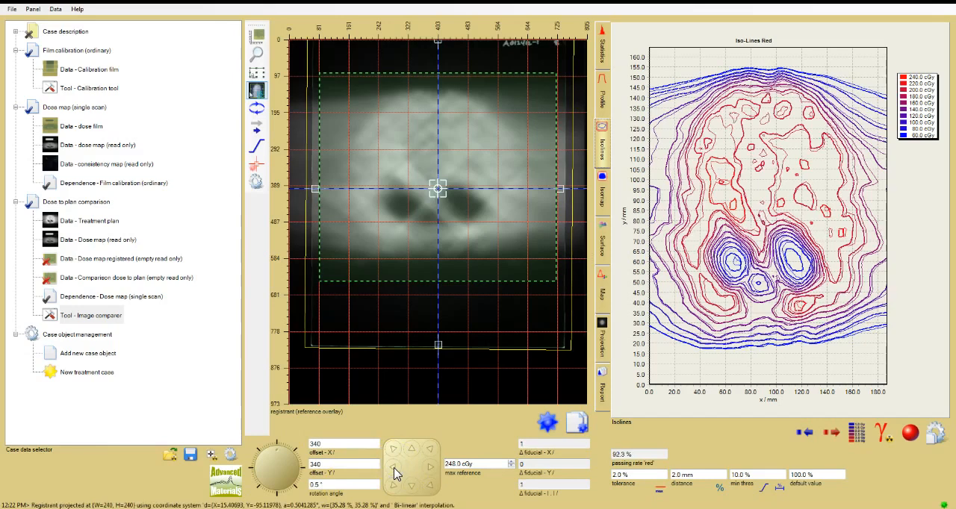
click(393, 468)
click(393, 468)
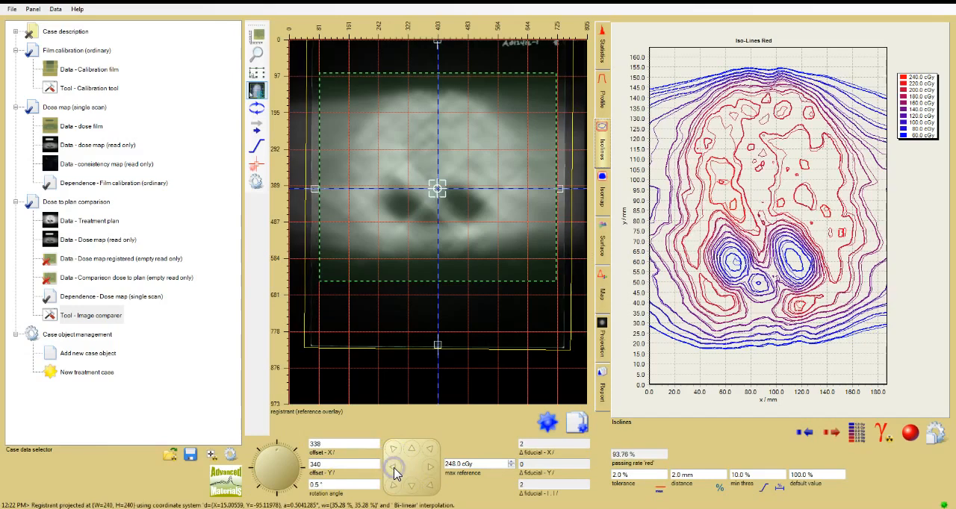
click(393, 467)
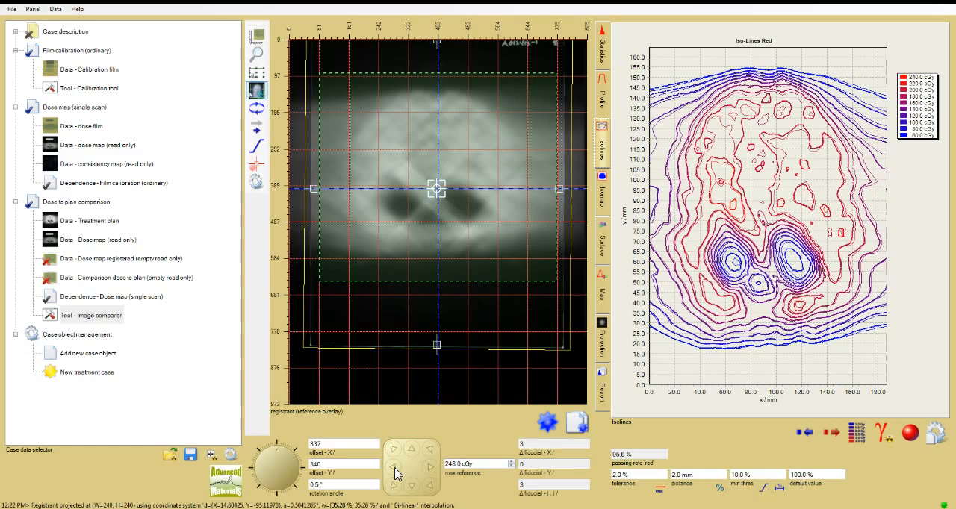
click(395, 469)
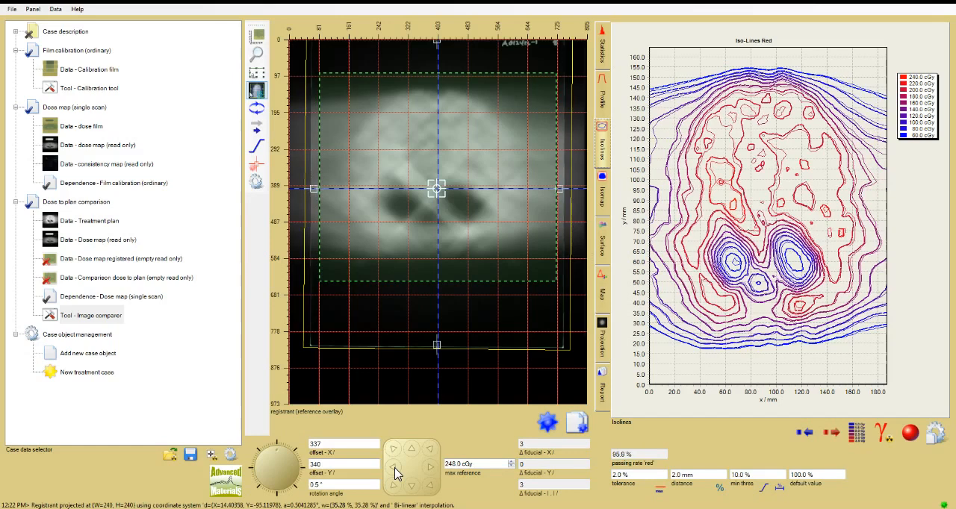
- Fine-tune the dose map's vertical position by nudging it up two increments and back down one
click(413, 451)
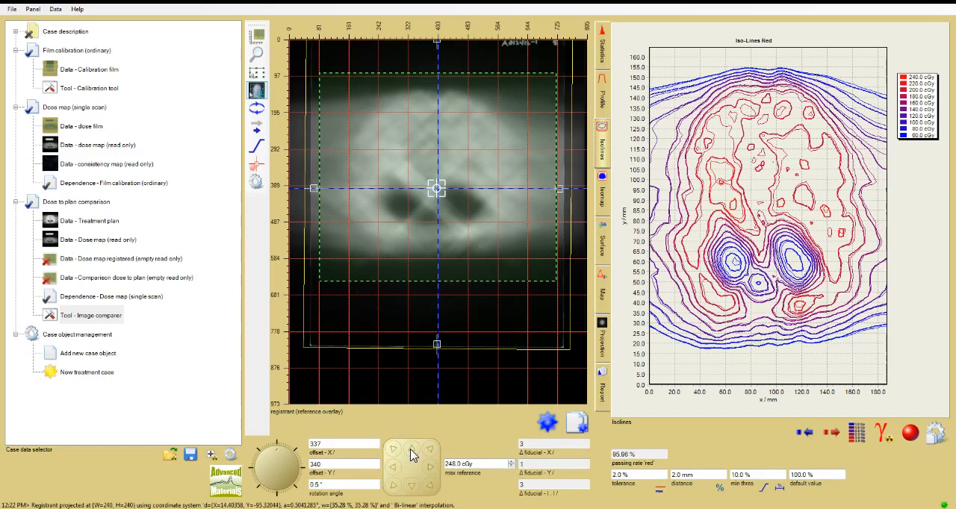
click(413, 452)
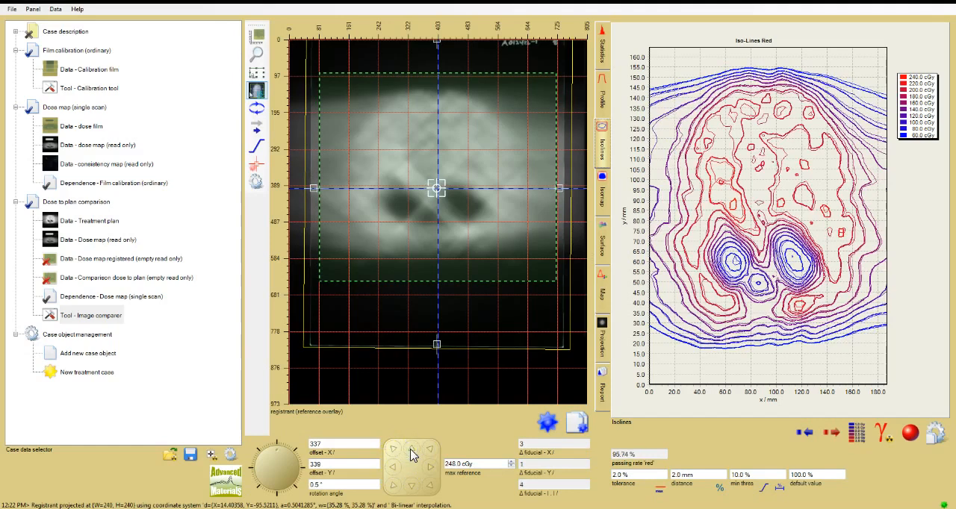
click(412, 485)
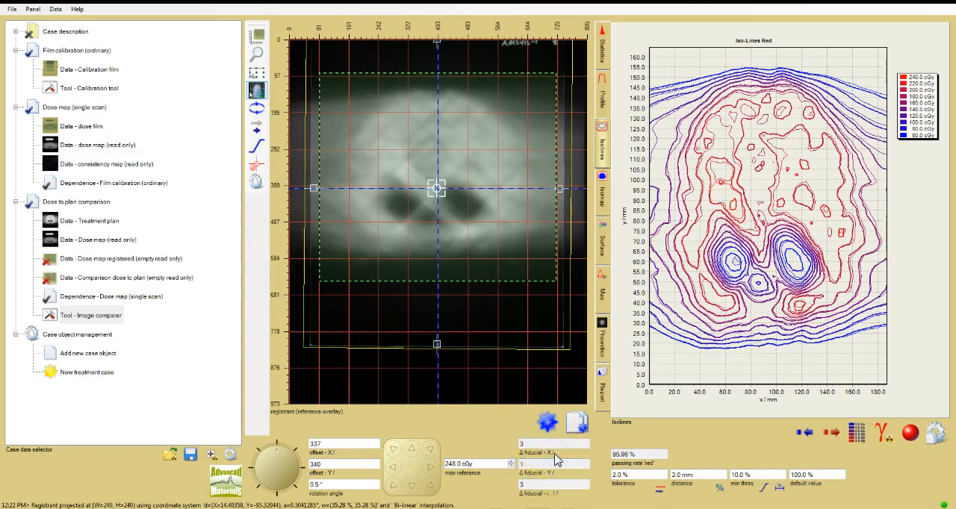
- Change the unit type of the offset and fiducial shift values to Length
right_click(553, 390)
click(590, 437)
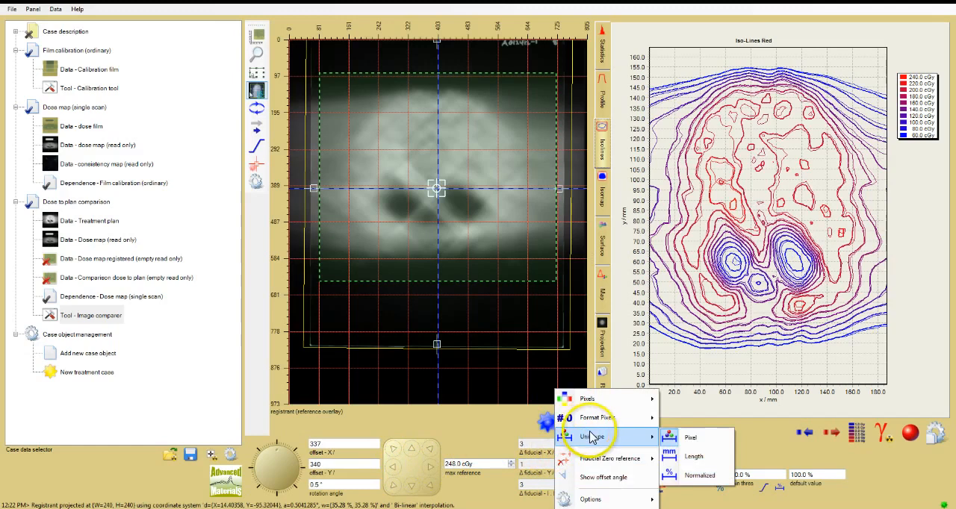
click(691, 456)
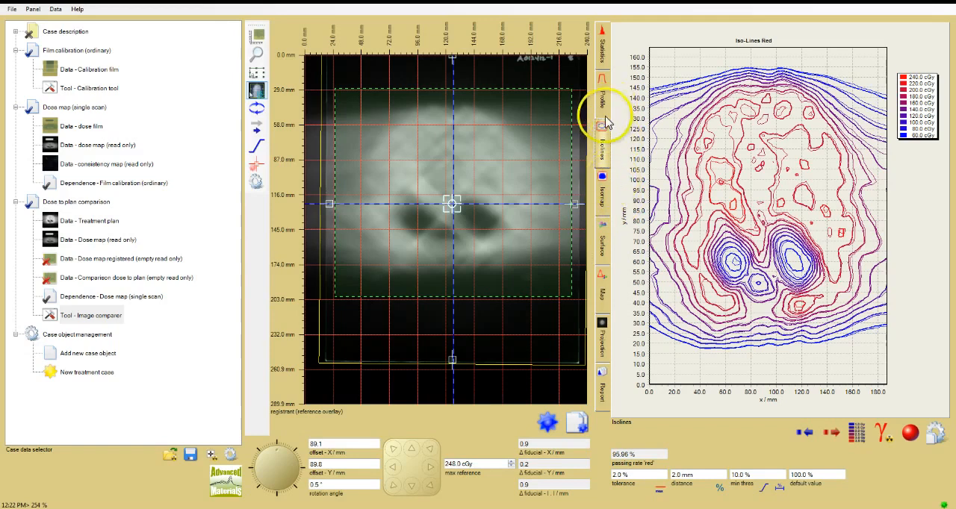
- Review the comparison as an isomap, a surface plot and a path profile, including the profile chart's axis and display options
click(605, 200)
click(604, 242)
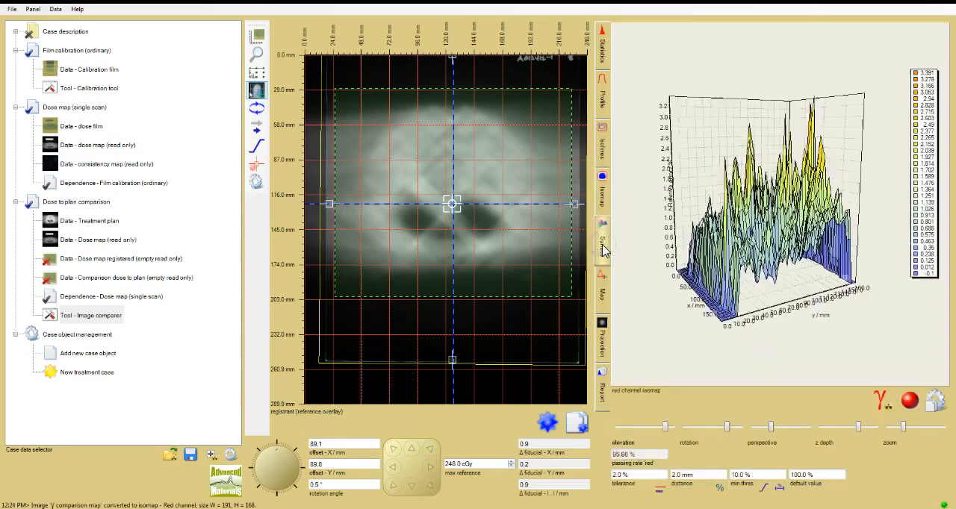
click(603, 108)
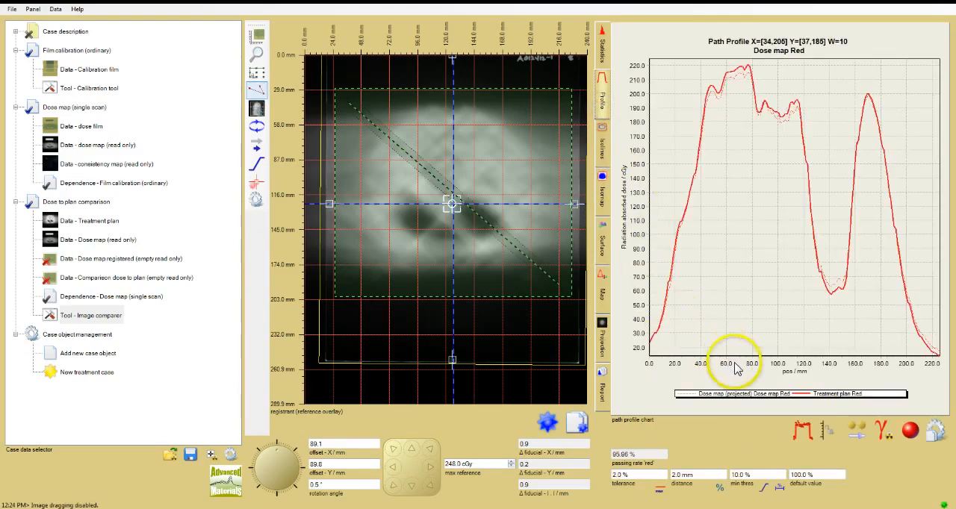
right_click(736, 368)
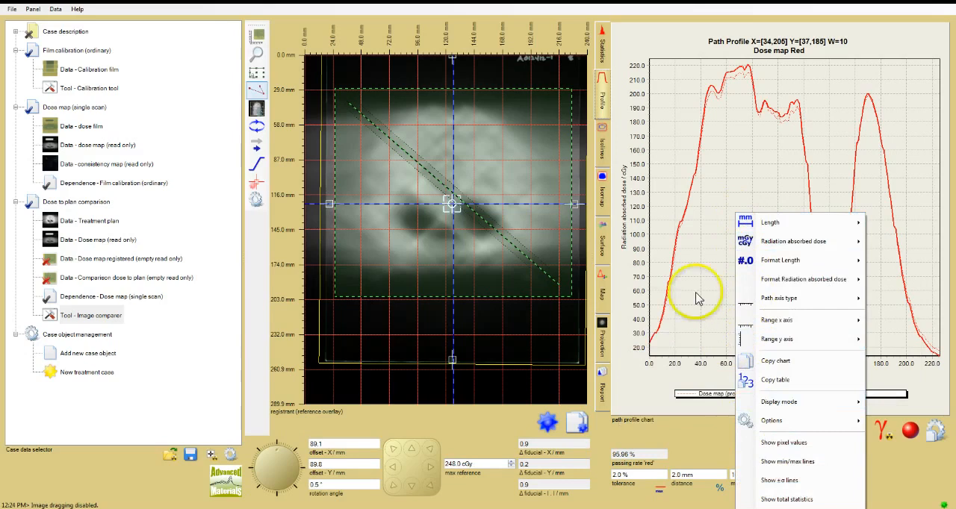
right_click(641, 218)
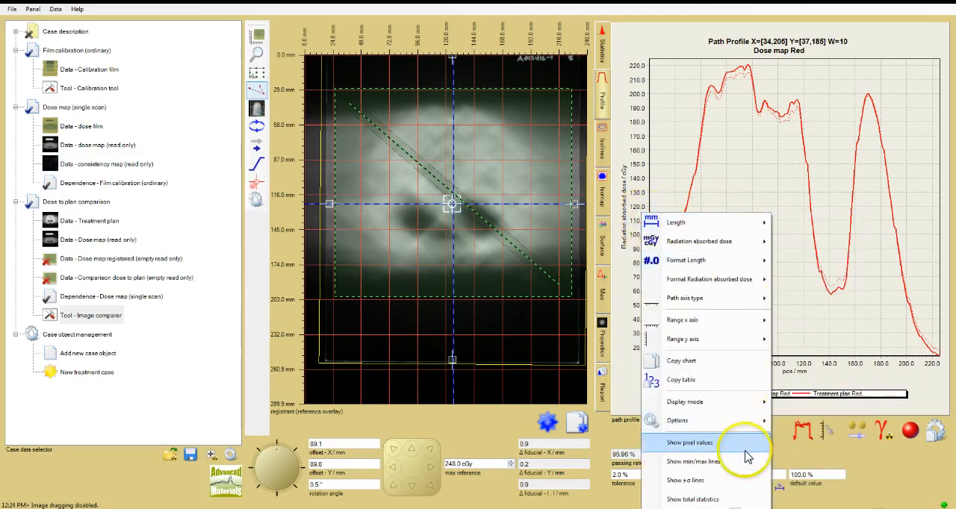
click(759, 162)
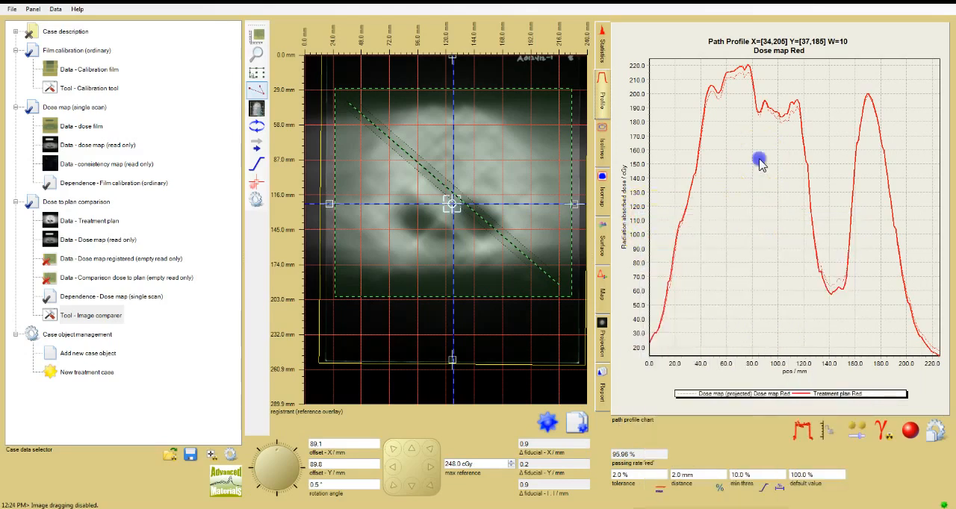
click(602, 198)
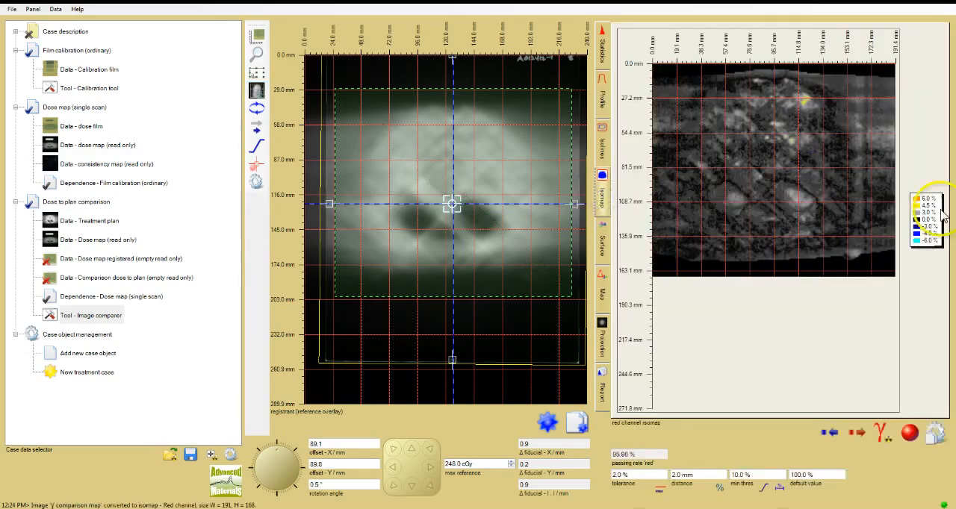